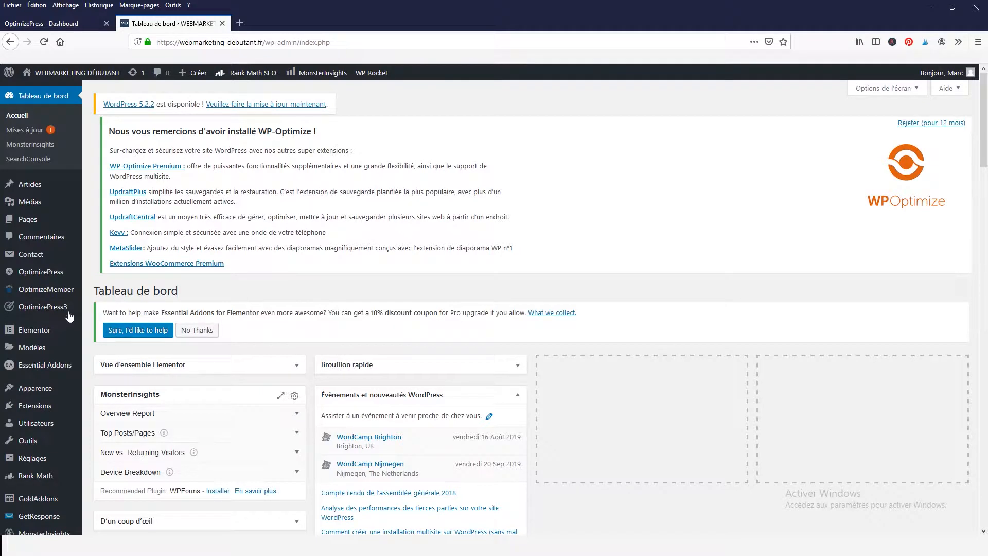
- Open the OptimizePress3 dashboard and review the licence status and the OptimizeBuilder and Smart Theme v3 entries
mouse_move(58, 307)
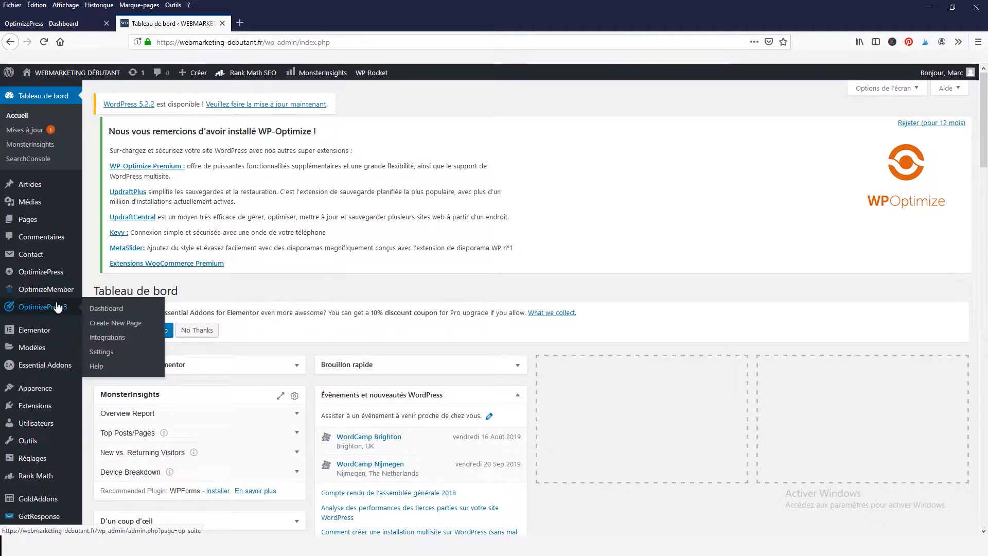
click(94, 312)
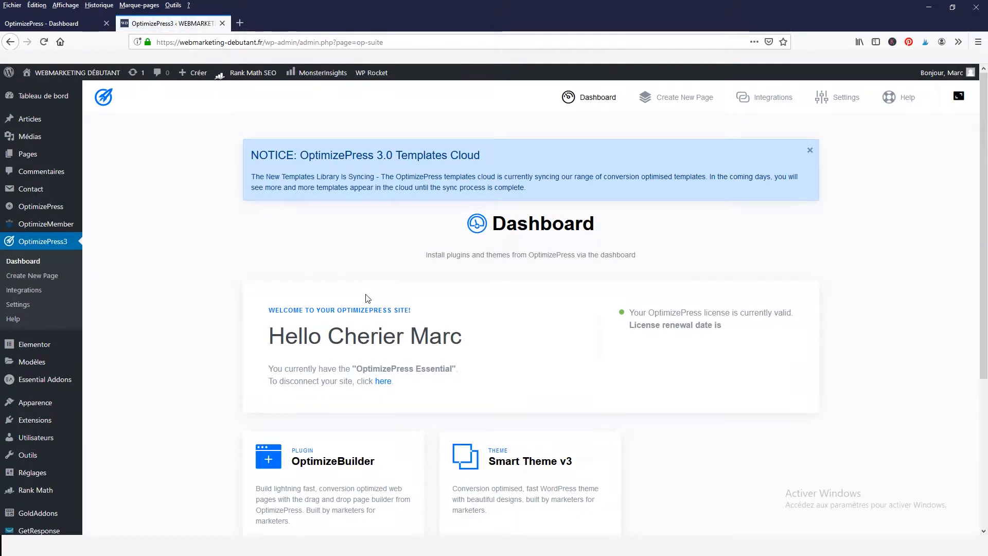
scroll(539, 346, down, 3)
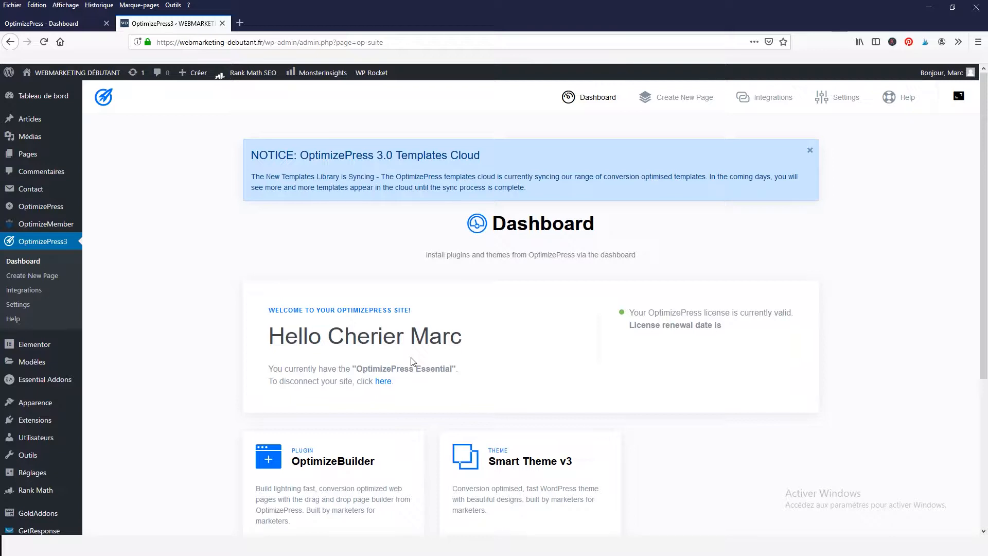
scroll(412, 362, down, 2)
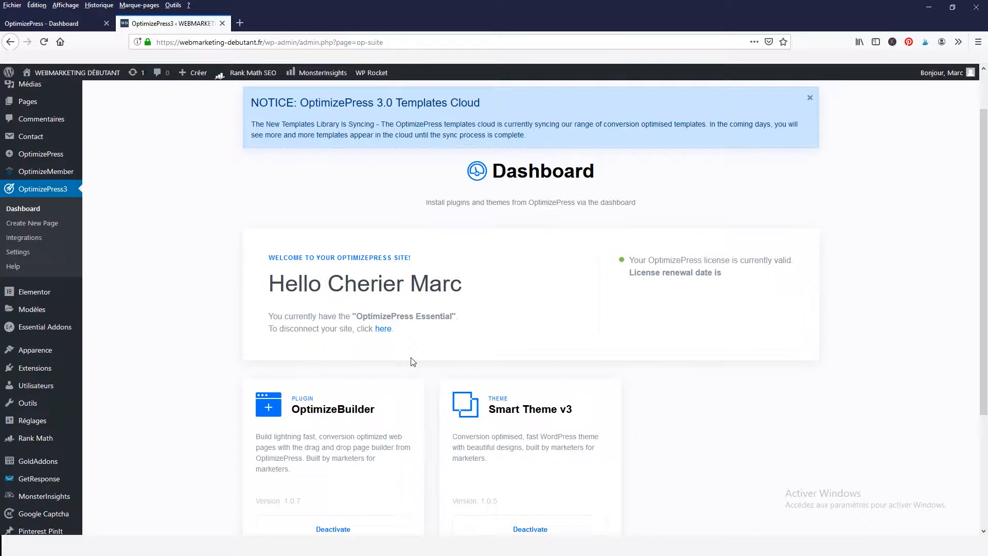
scroll(412, 361, up, 2)
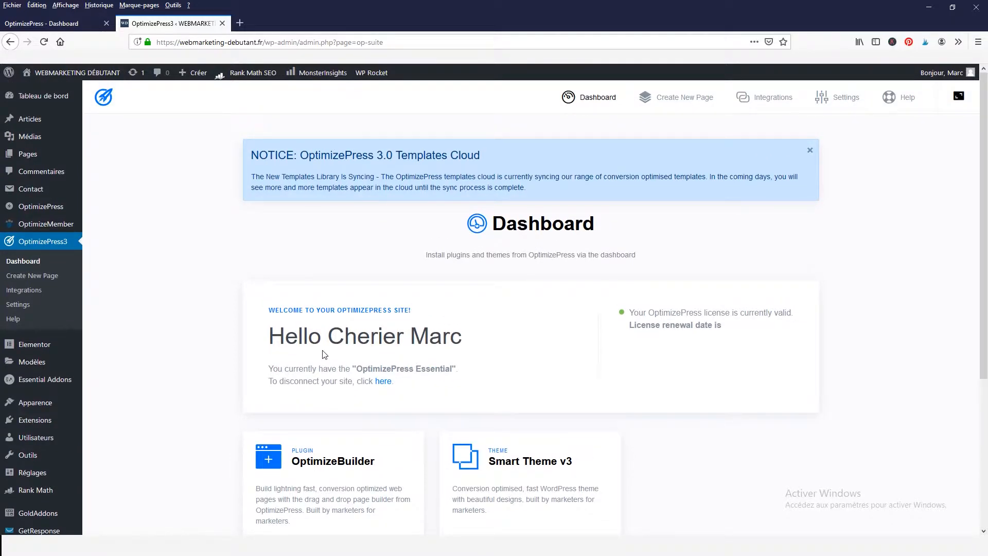
- Open OptimizePress3's Create New Page section and look through all the Landing Pages templates
click(53, 278)
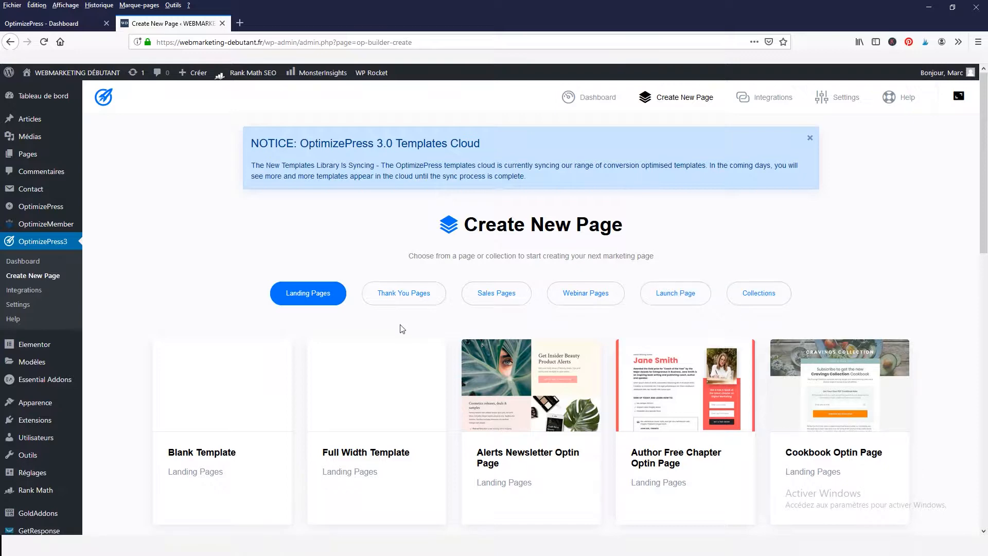
scroll(403, 329, down, 7)
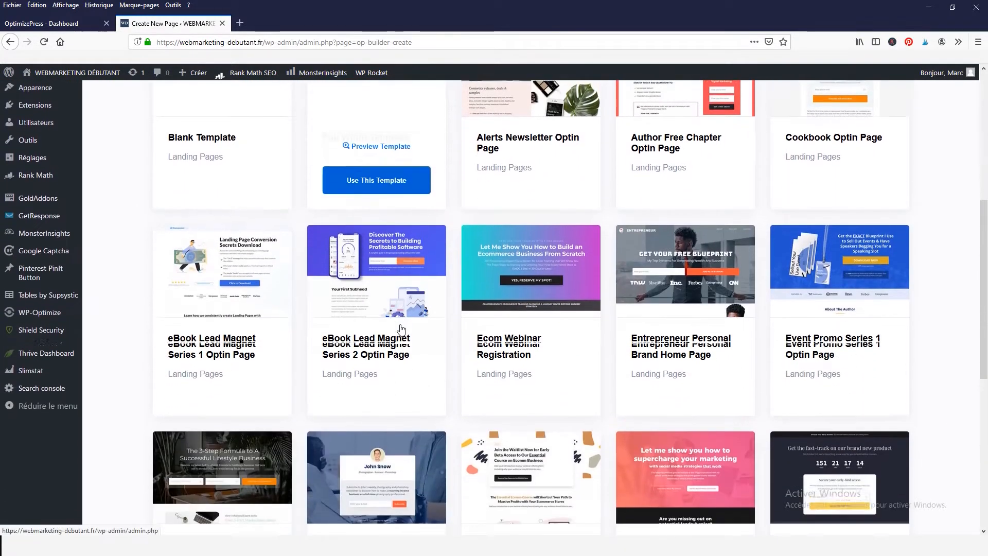
scroll(401, 330, down, 5)
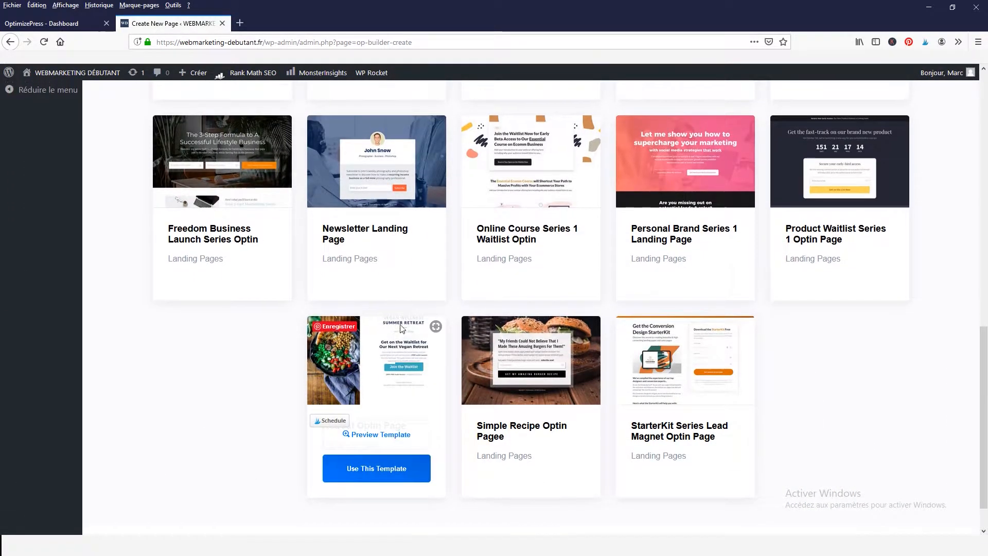
scroll(402, 328, up, 3)
scroll(401, 328, up, 4)
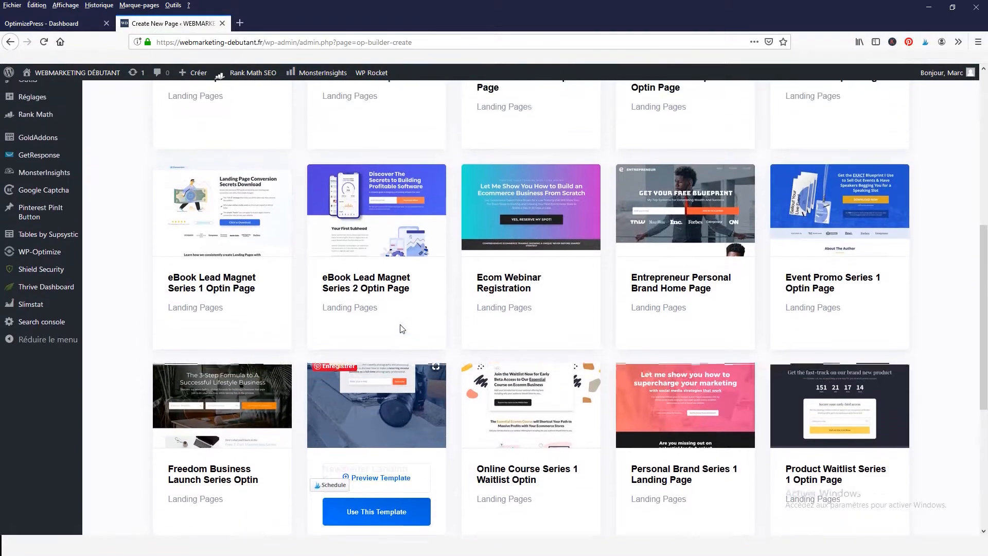
scroll(402, 329, up, 4)
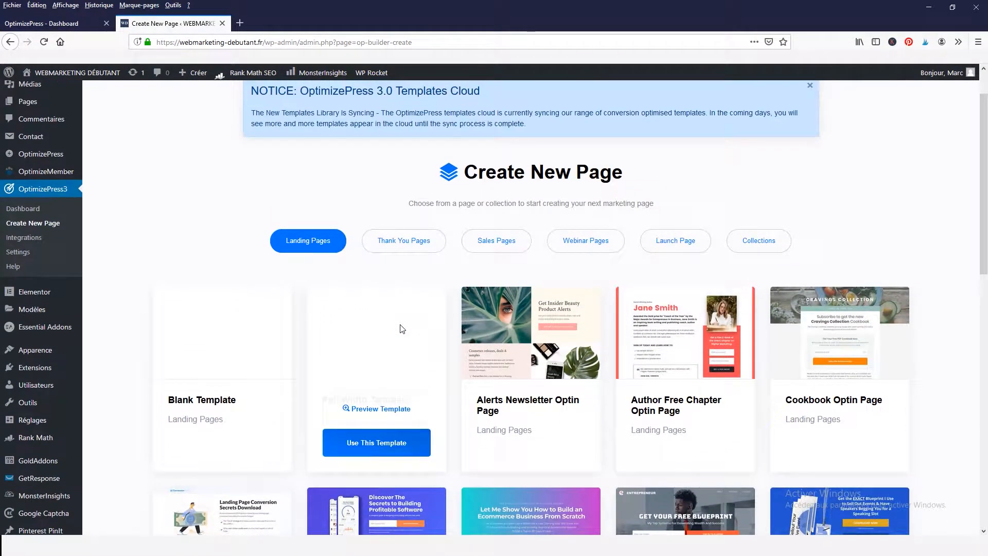
scroll(402, 329, up, 1)
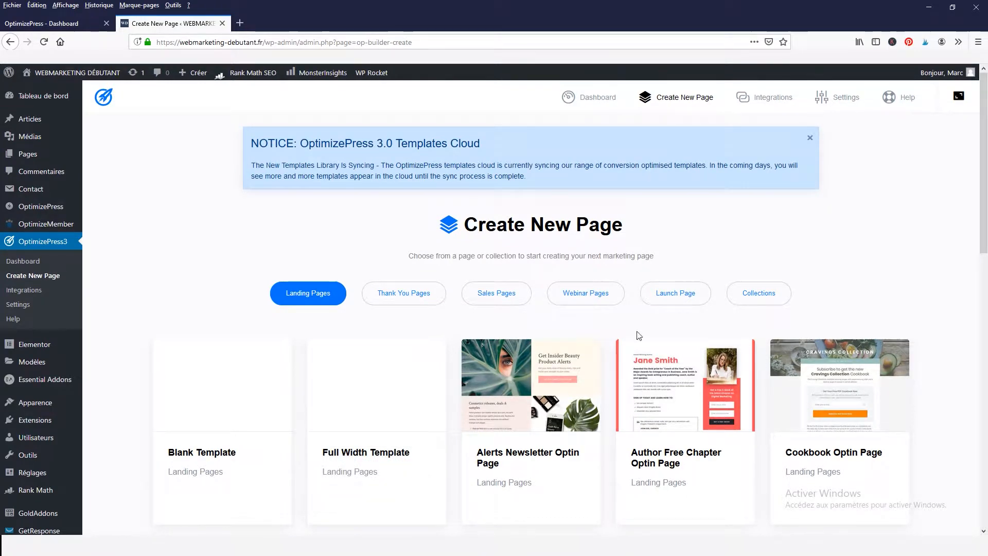
scroll(929, 342, down, 2)
scroll(929, 343, down, 5)
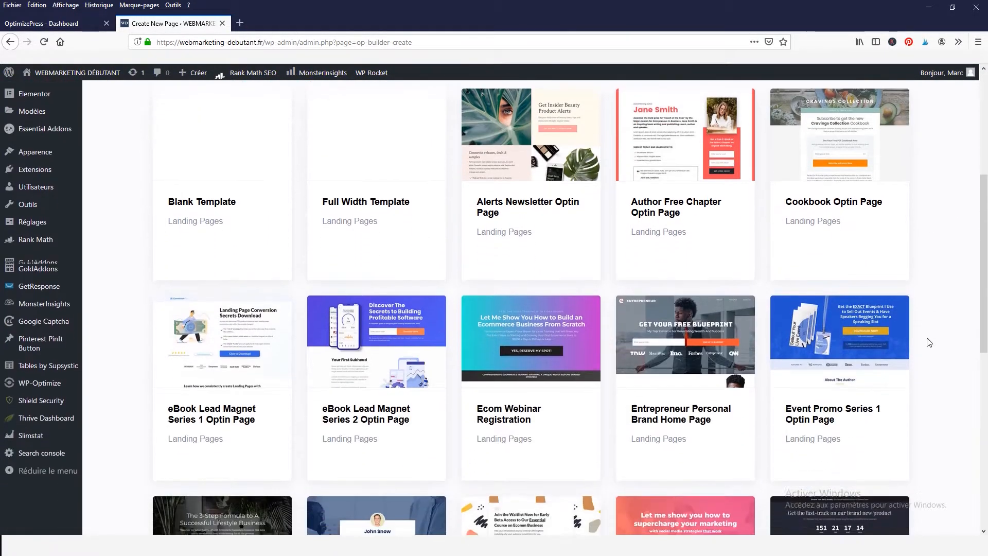
scroll(927, 341, down, 2)
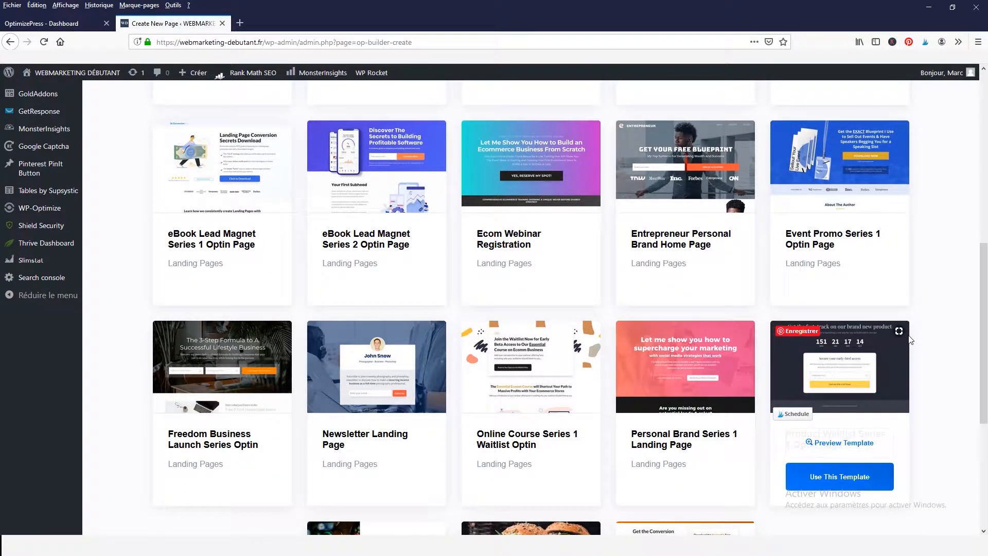
scroll(911, 339, up, 8)
- Show the Thank You Pages templates and preview the Retreat Thank You Page, closing the preview when done
click(395, 292)
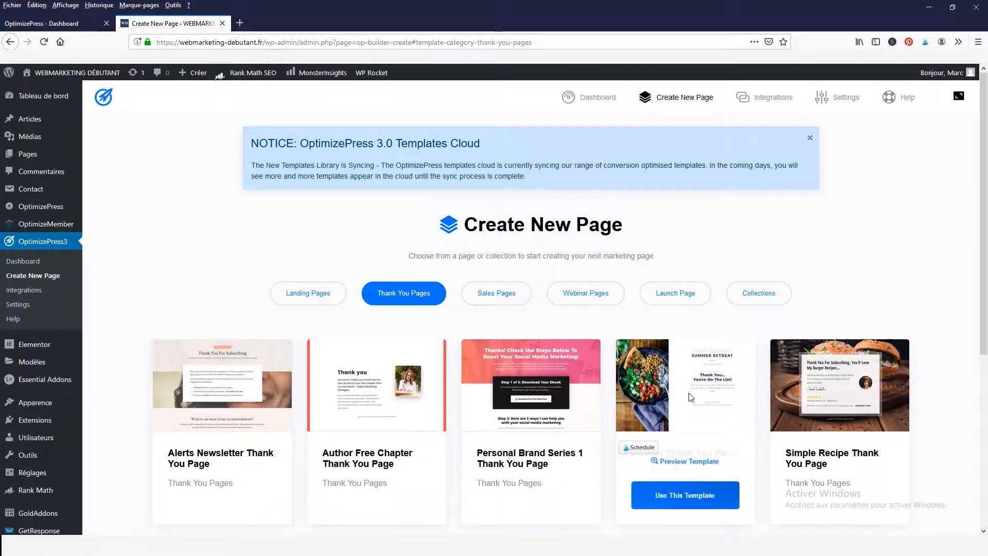
click(679, 463)
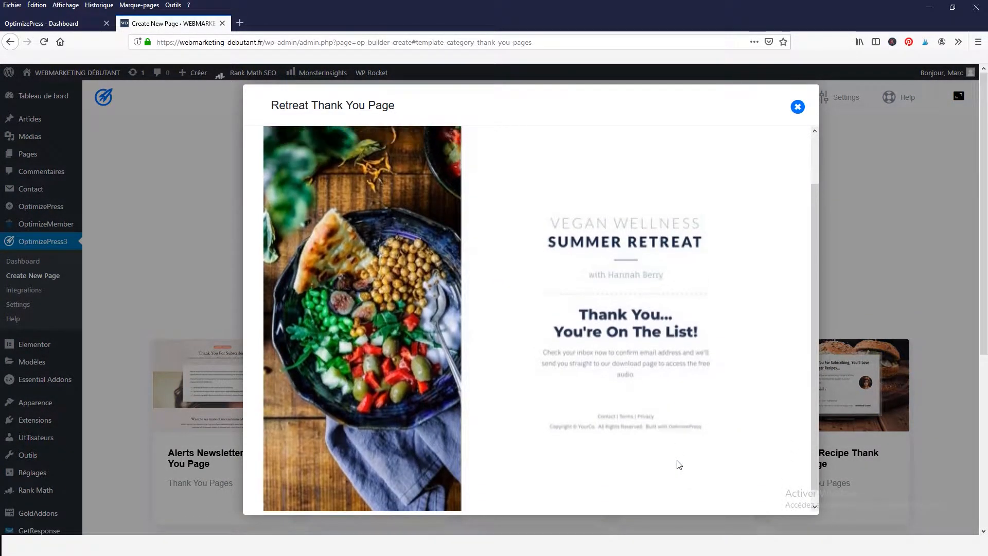
click(799, 108)
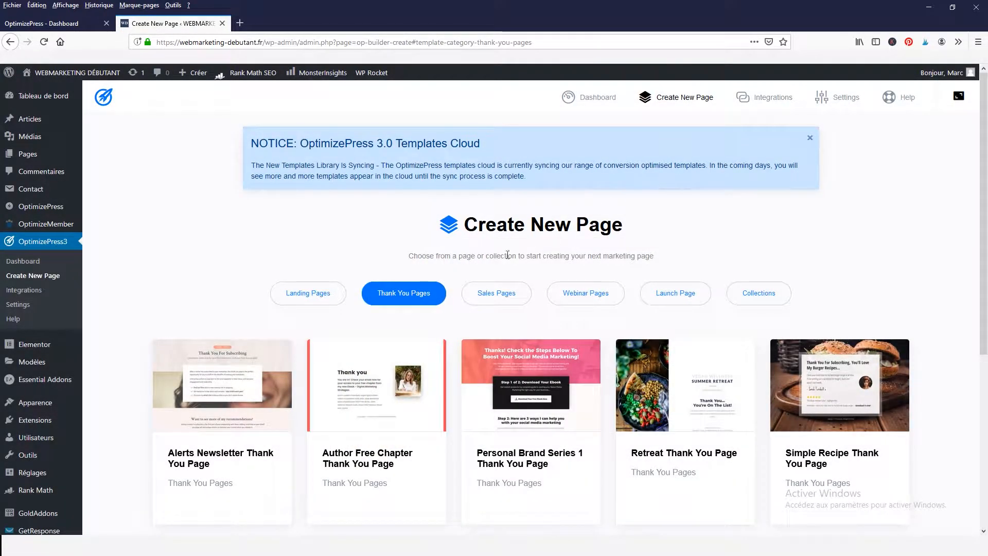
- Look through the remaining Thank You Pages templates, including the second row
mouse_move(524, 366)
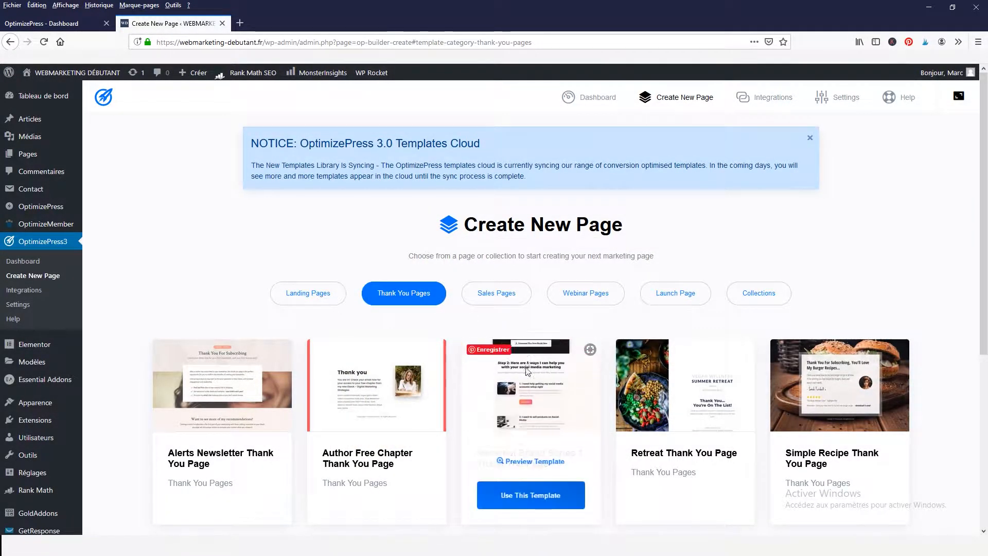
scroll(526, 367, down, 2)
scroll(526, 368, down, 5)
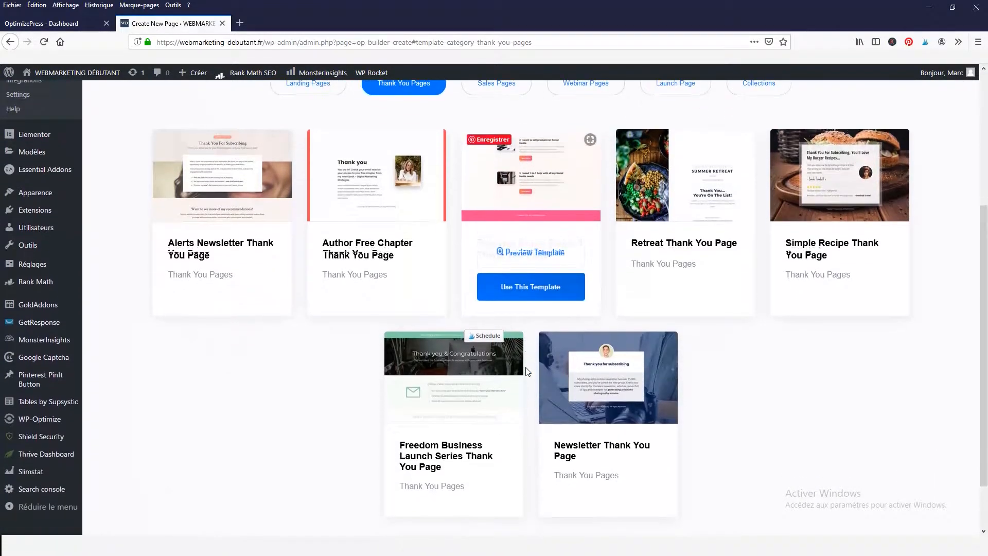
scroll(527, 371, up, 4)
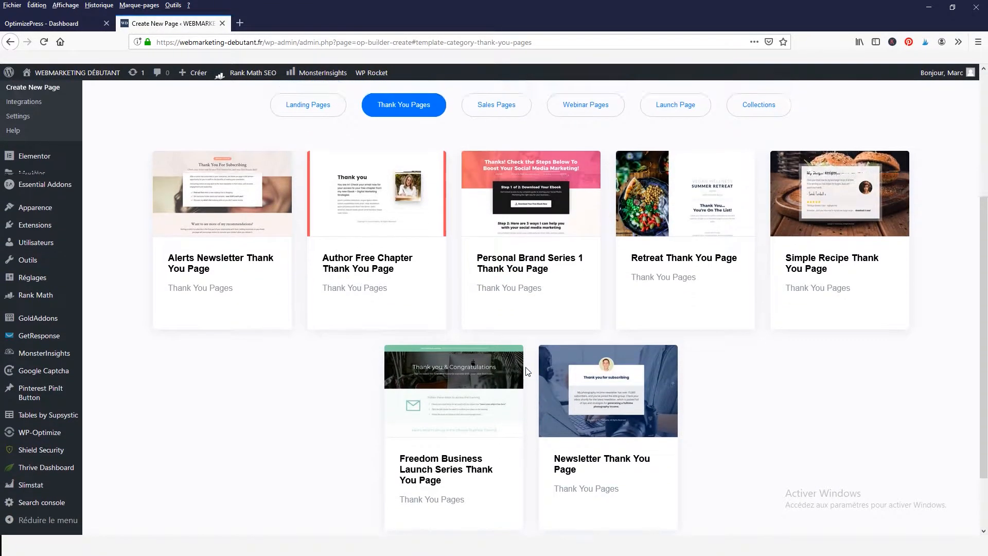
scroll(528, 371, up, 2)
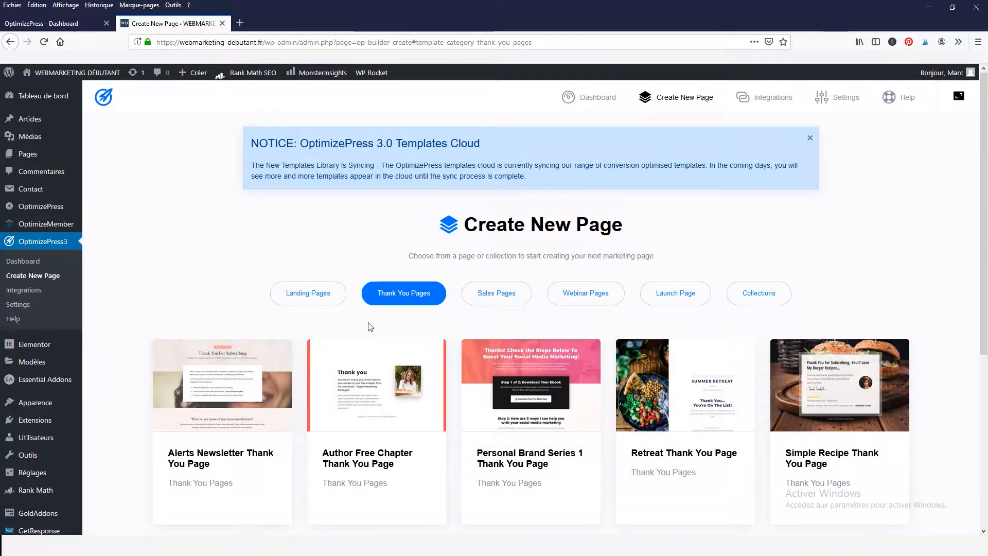
- Show the Sales Pages templates and read the SaaS Series 1 Sales Page preview through to its footer, closing it when done
click(504, 304)
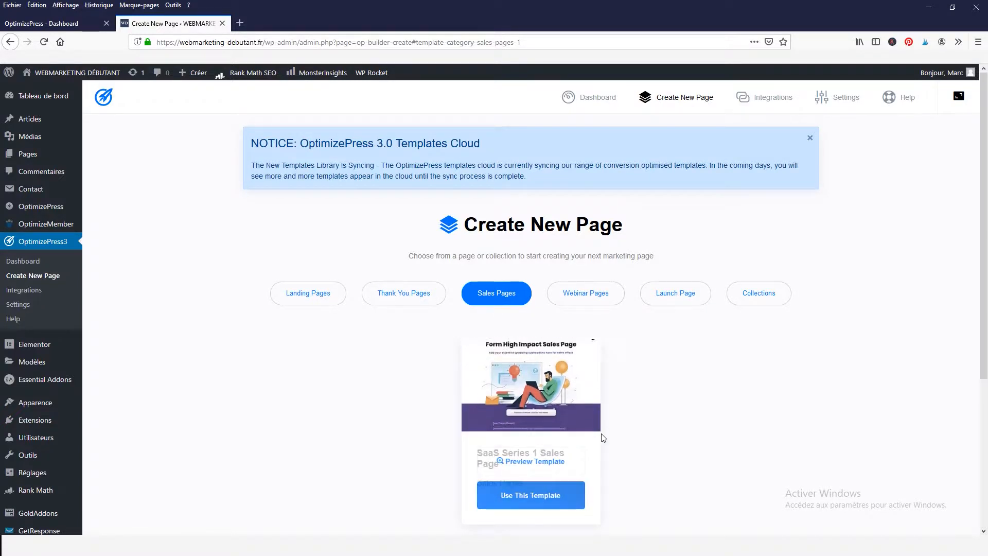
click(548, 462)
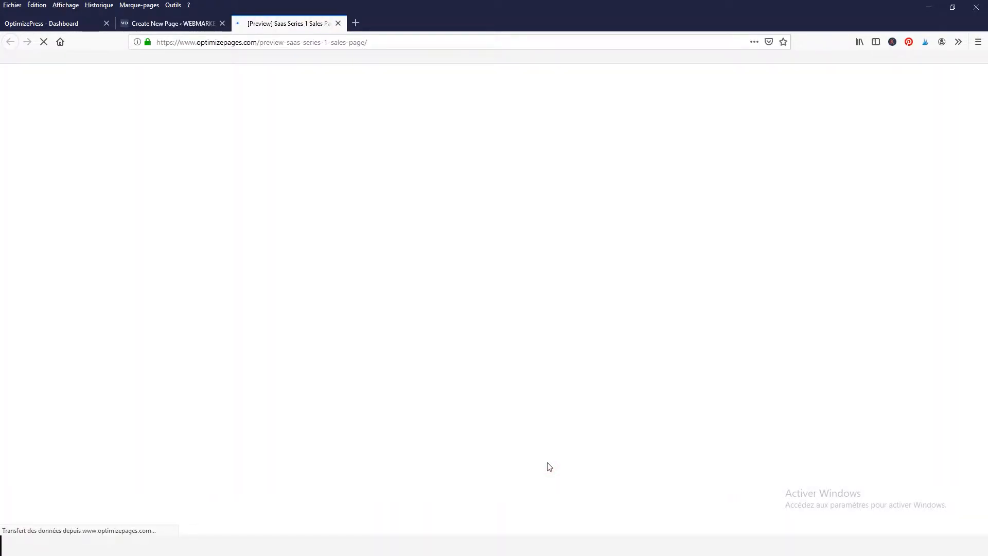
scroll(549, 463, down, 5)
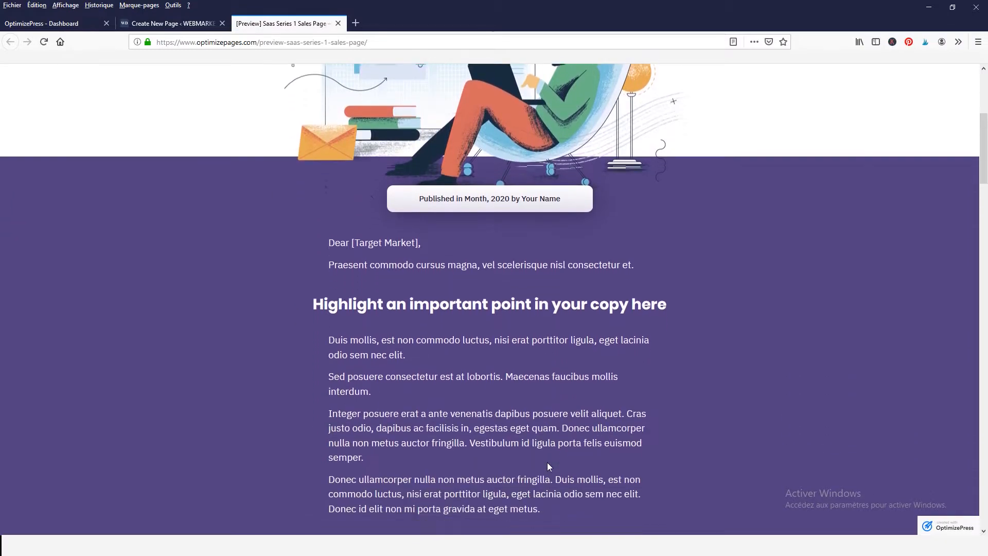
scroll(547, 462, down, 6)
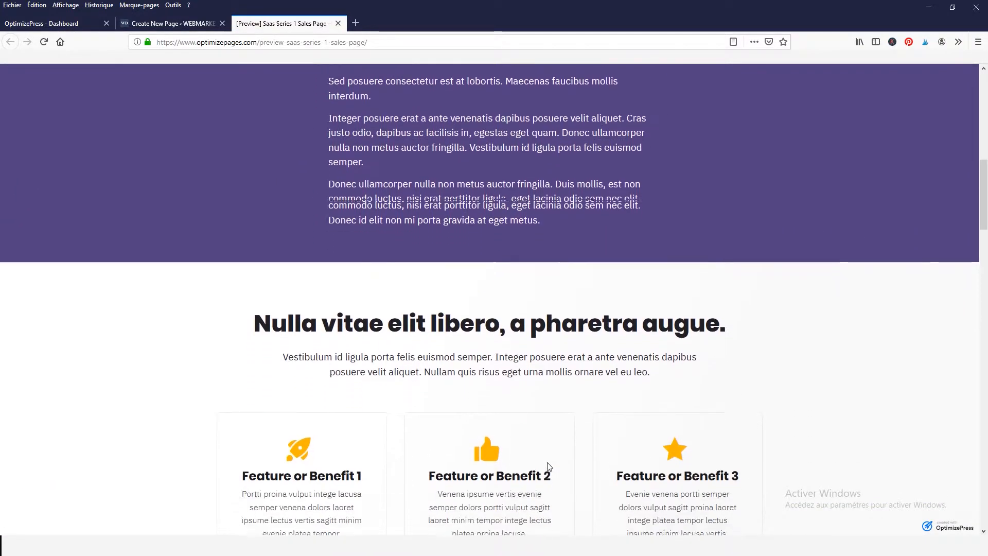
scroll(548, 462, down, 8)
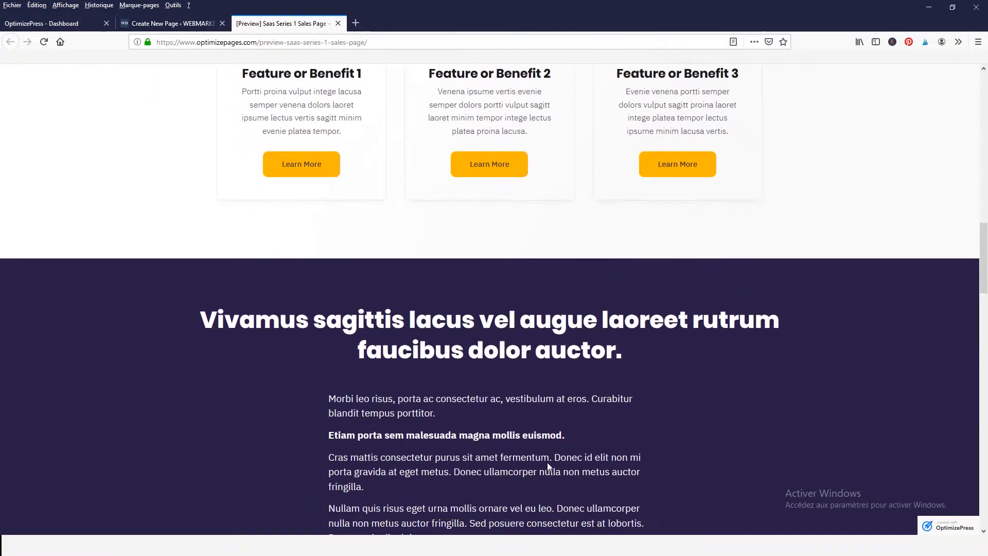
scroll(547, 463, down, 7)
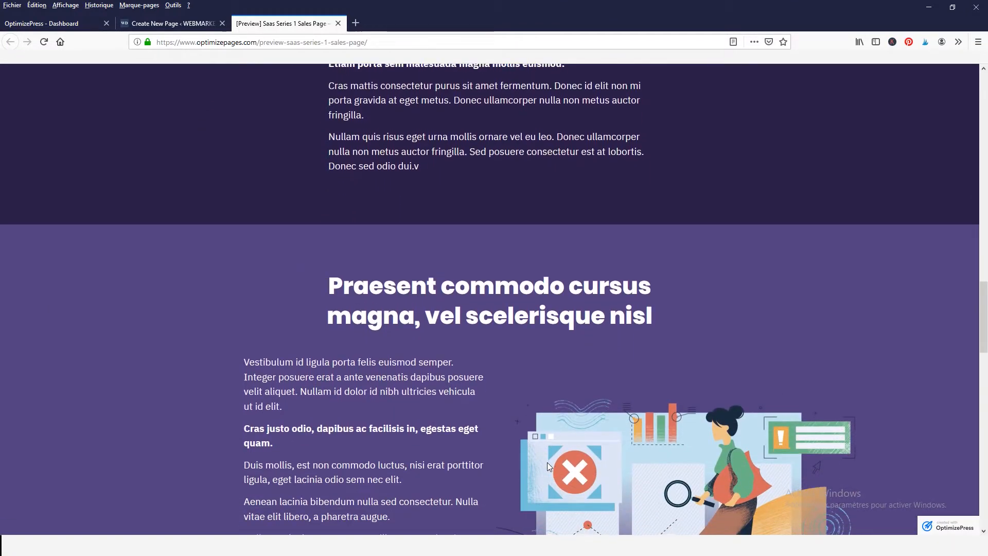
scroll(547, 462, down, 8)
scroll(550, 467, down, 9)
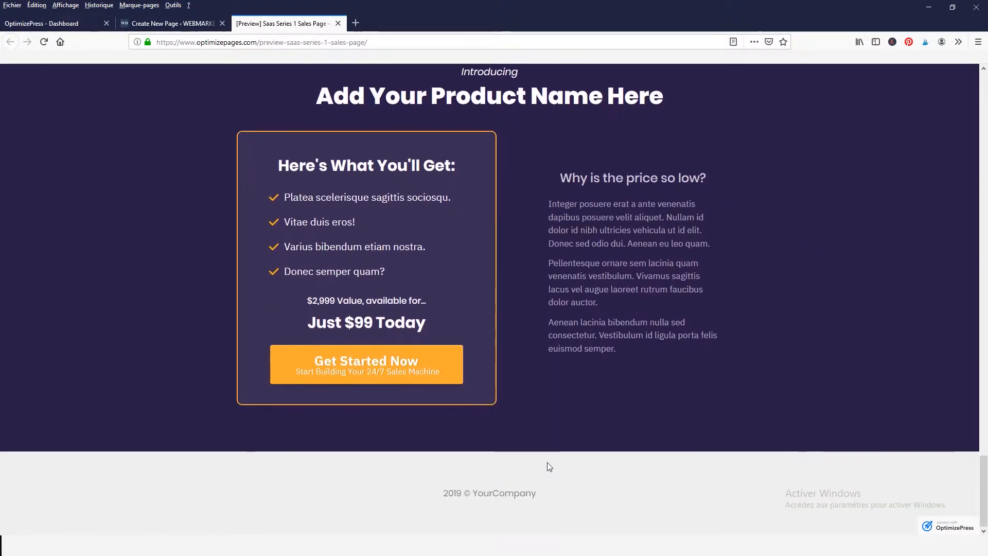
scroll(547, 462, up, 10)
scroll(548, 463, up, 10)
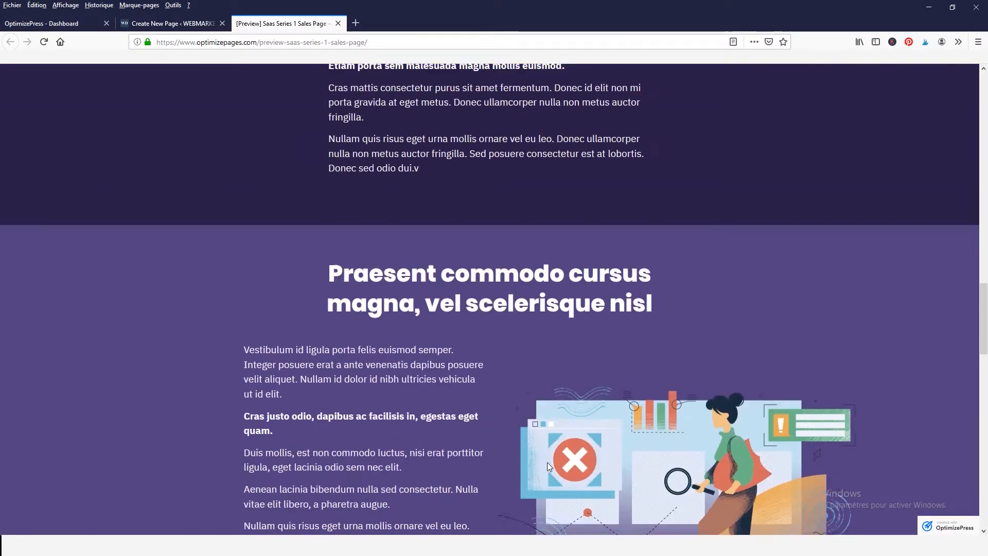
scroll(548, 462, up, 15)
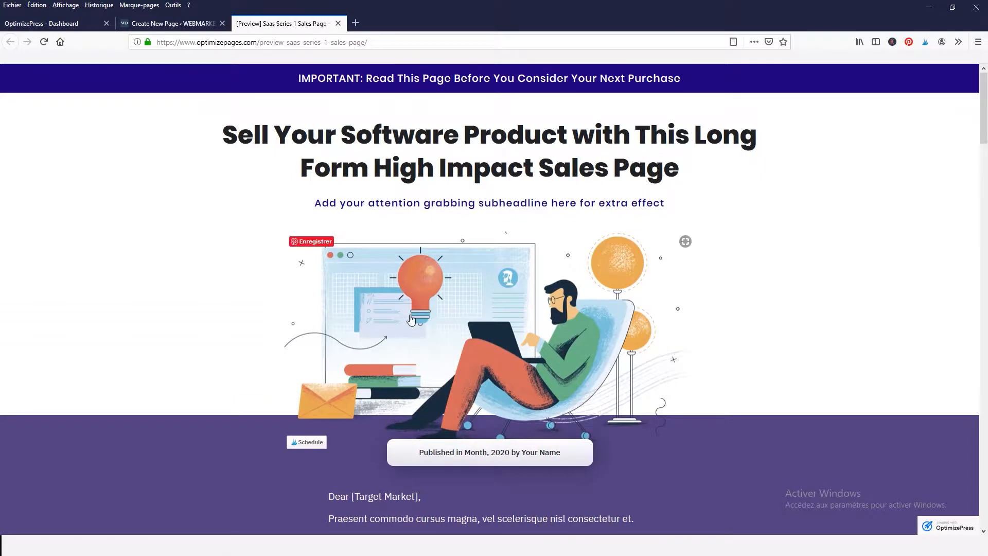
click(339, 24)
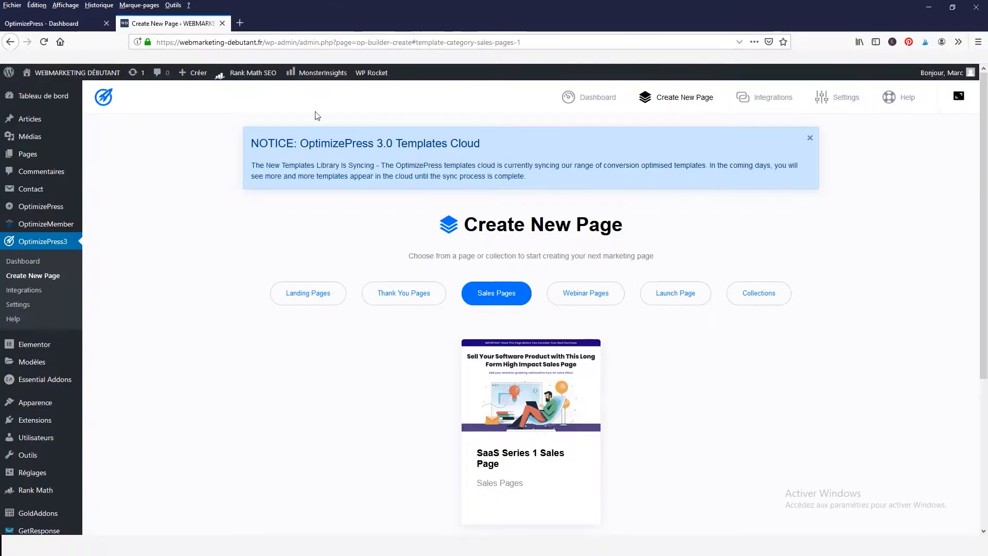
- View the Webinar Pages templates, and preview the Freedom Buisness Launch Series Video template in the Launch Page category, closing the preview when done
click(574, 300)
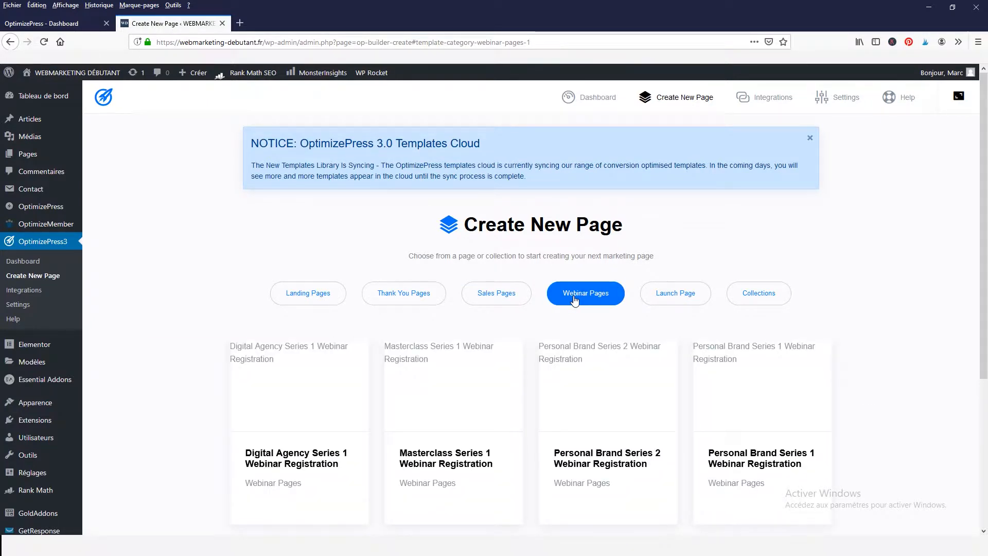
click(676, 301)
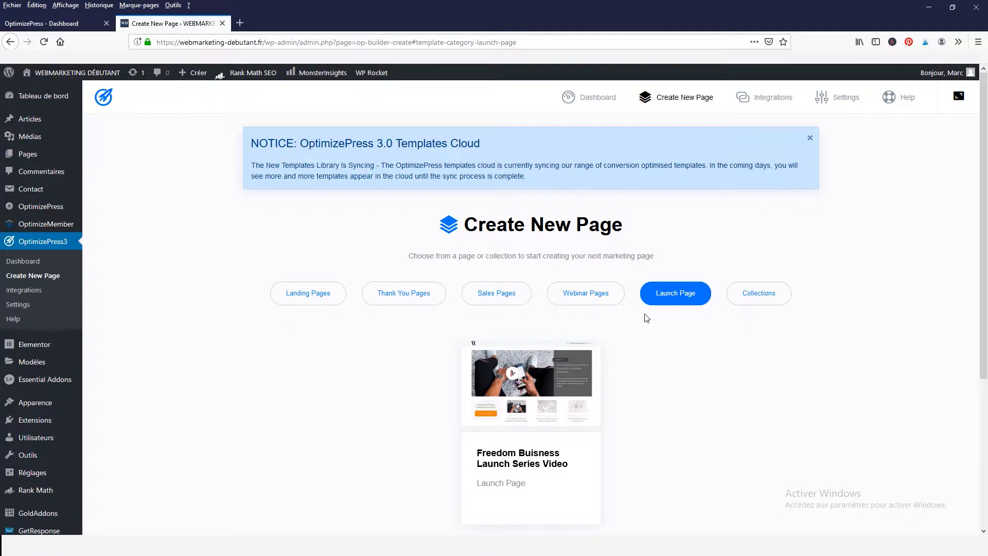
mouse_move(587, 378)
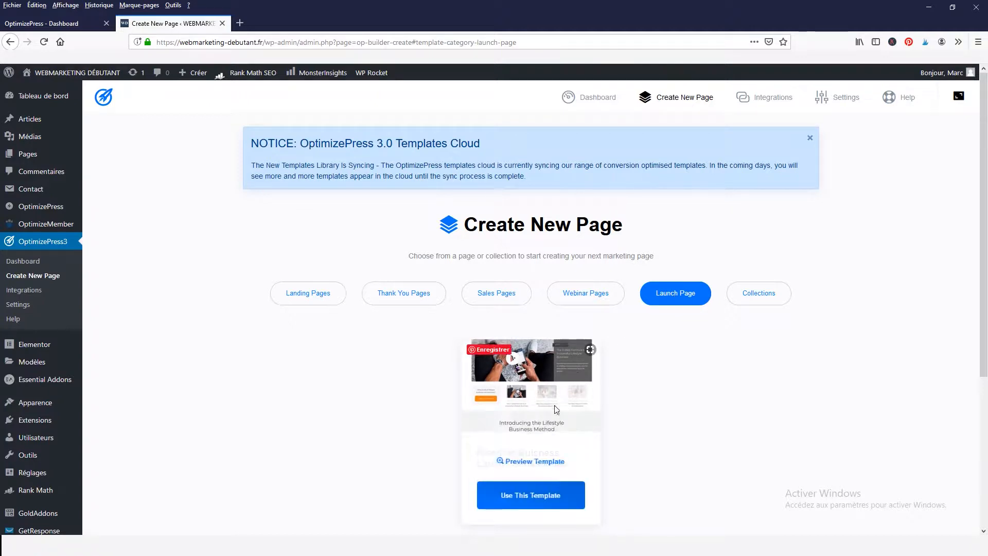
click(523, 462)
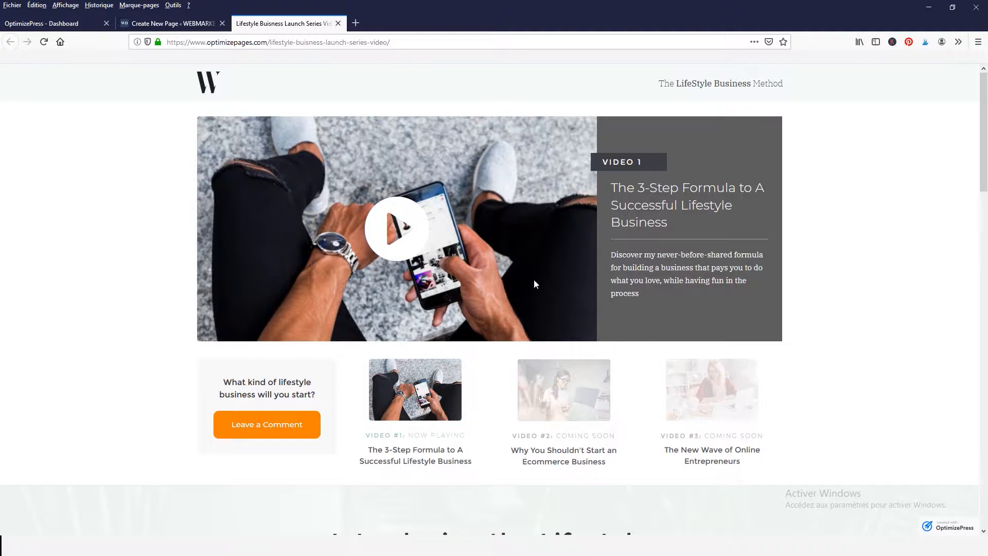
click(338, 21)
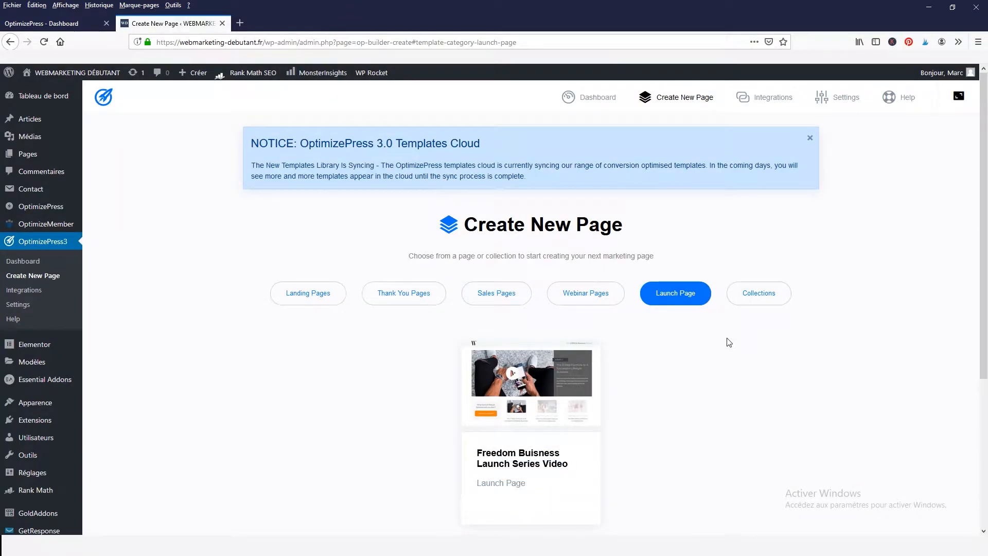
- View the Collections templates, and return to the Landing Pages category to look over its templates
click(756, 300)
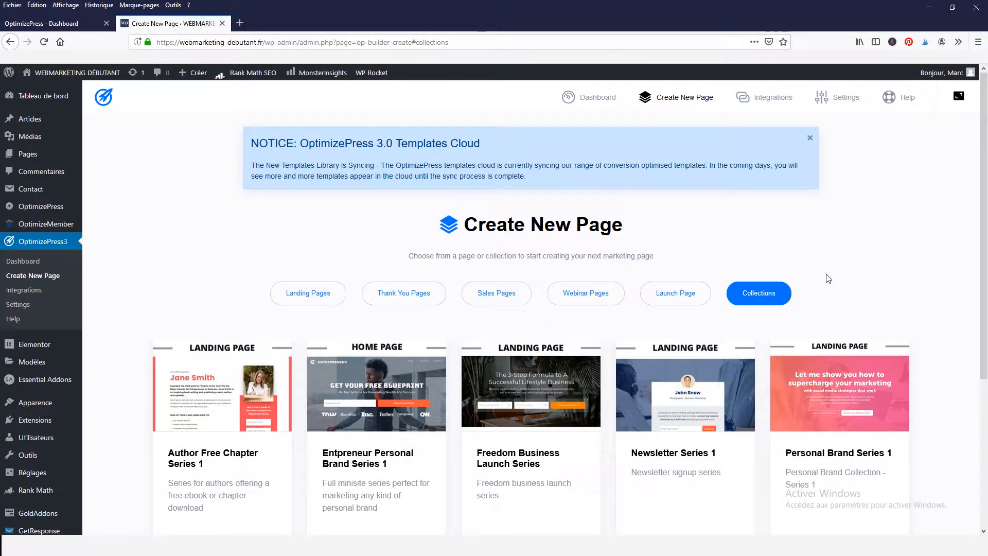
mouse_move(363, 363)
click(316, 293)
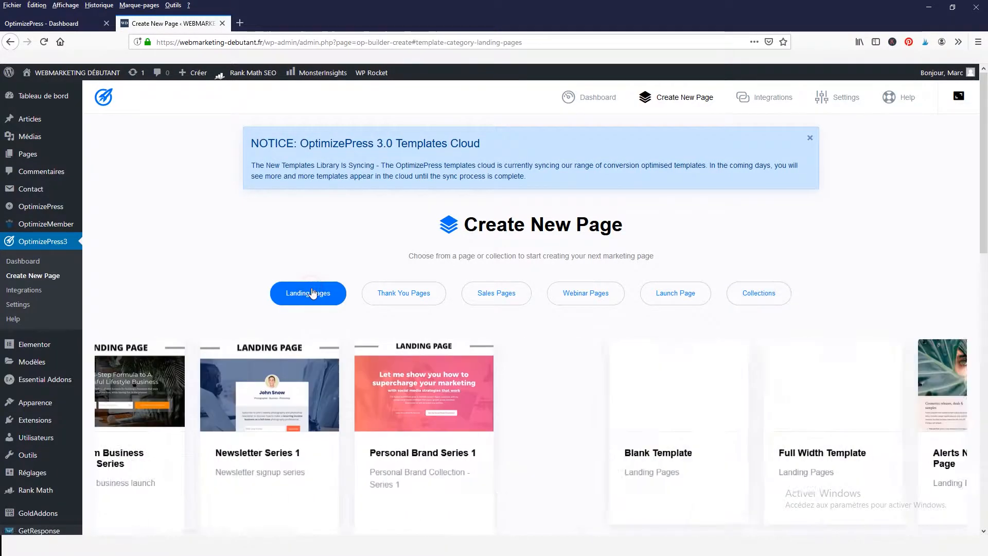
mouse_move(190, 361)
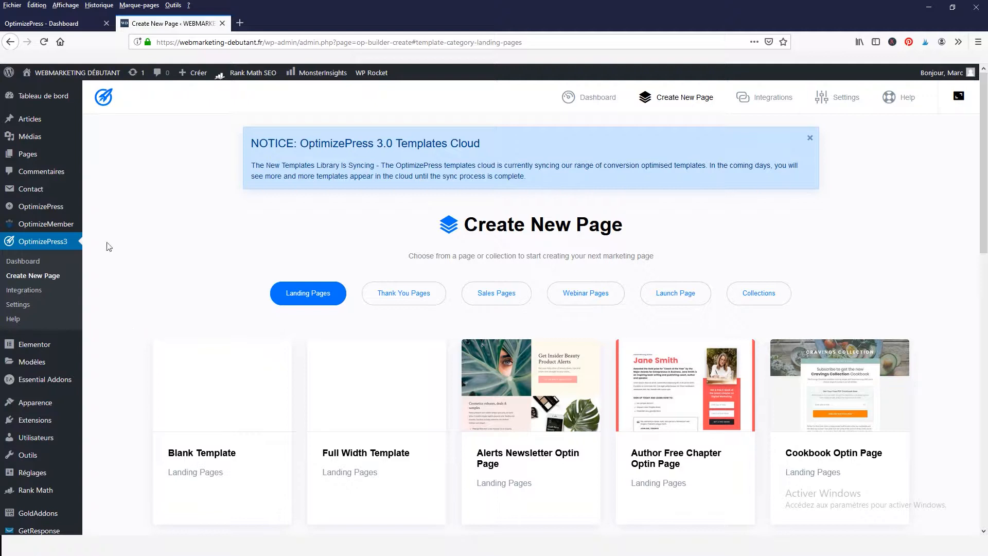
- Create a new post, save it as a draft, open it in the OptimizePress editor and dismiss the GetResponse training popup
mouse_move(35, 120)
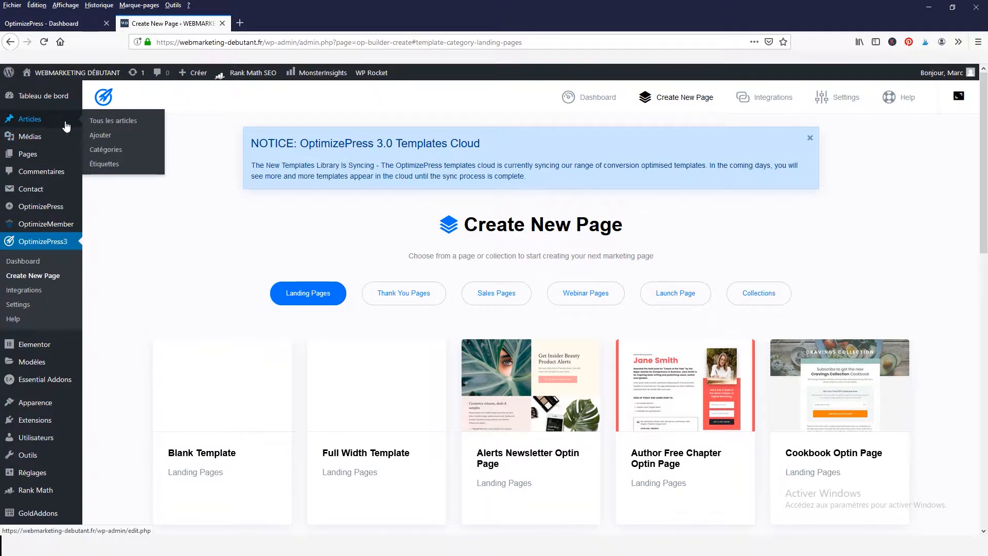
click(100, 138)
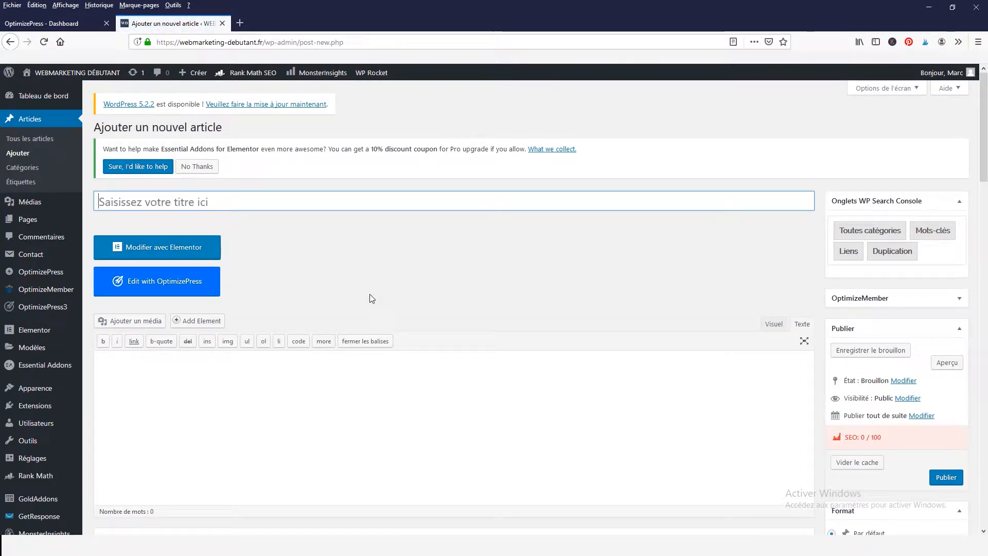
click(186, 290)
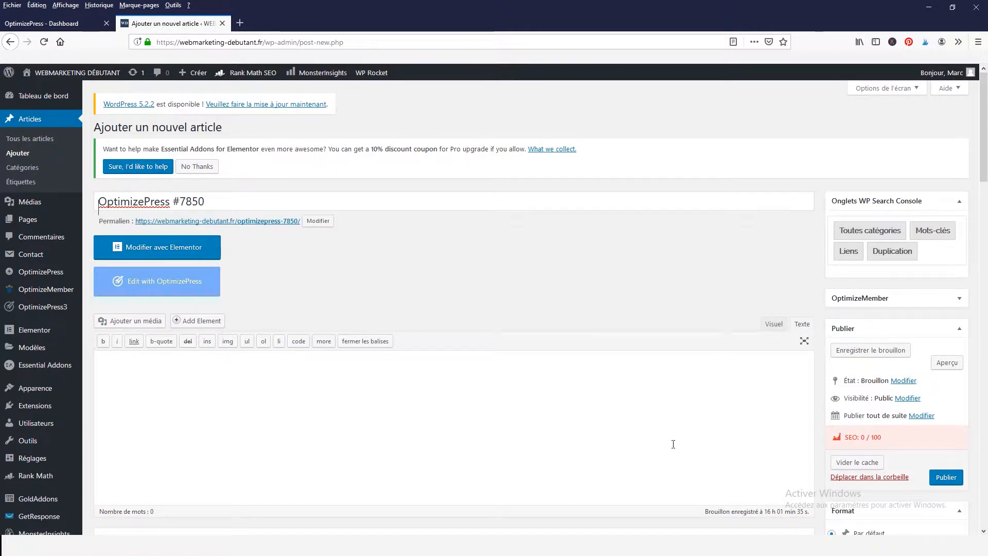
click(844, 354)
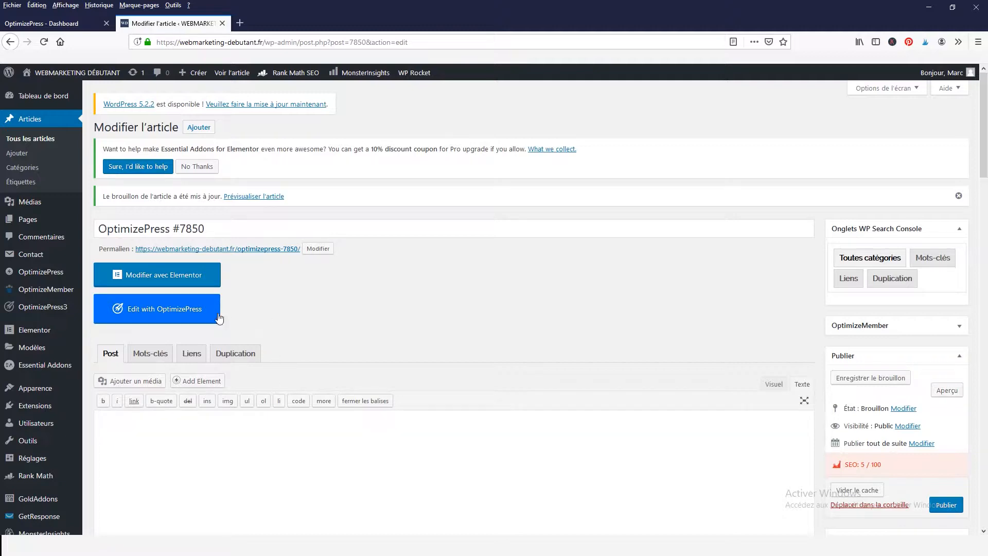
click(162, 314)
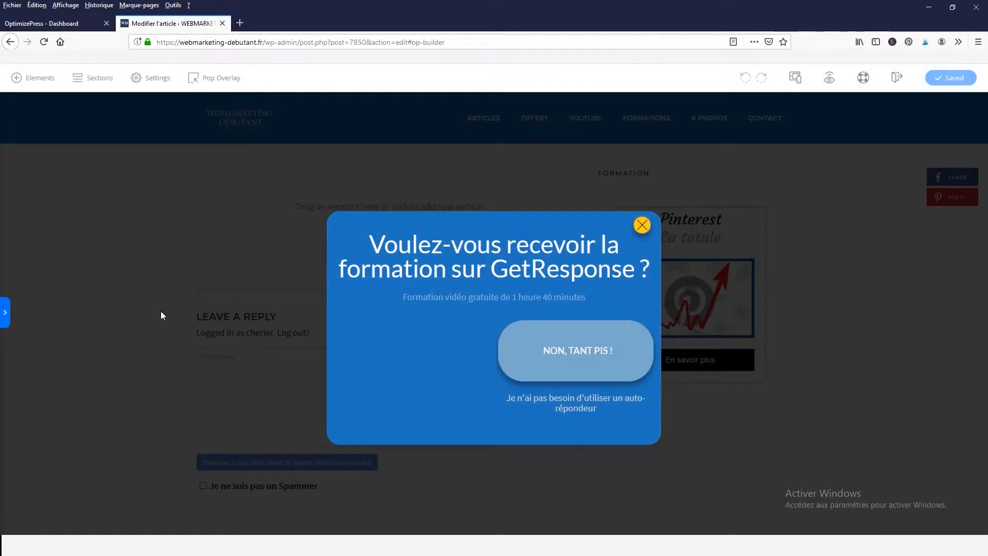
click(553, 354)
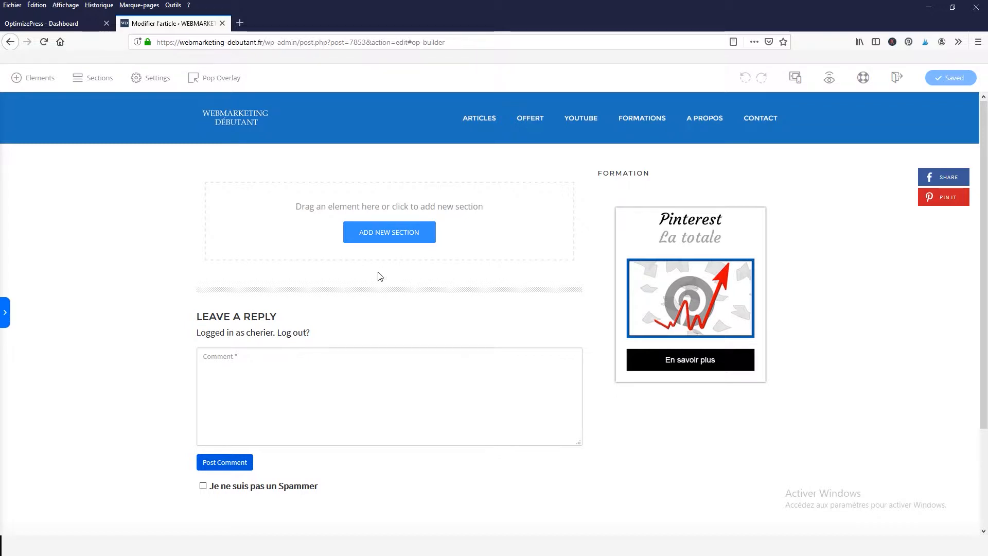
- Look at the column layouts offered for a new section, and close the selection without choosing one
click(385, 236)
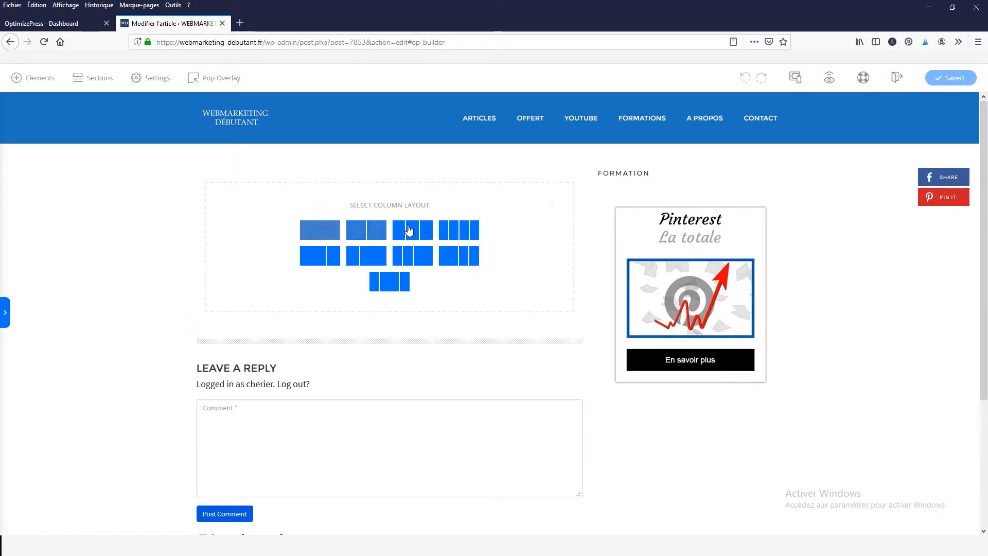
click(553, 204)
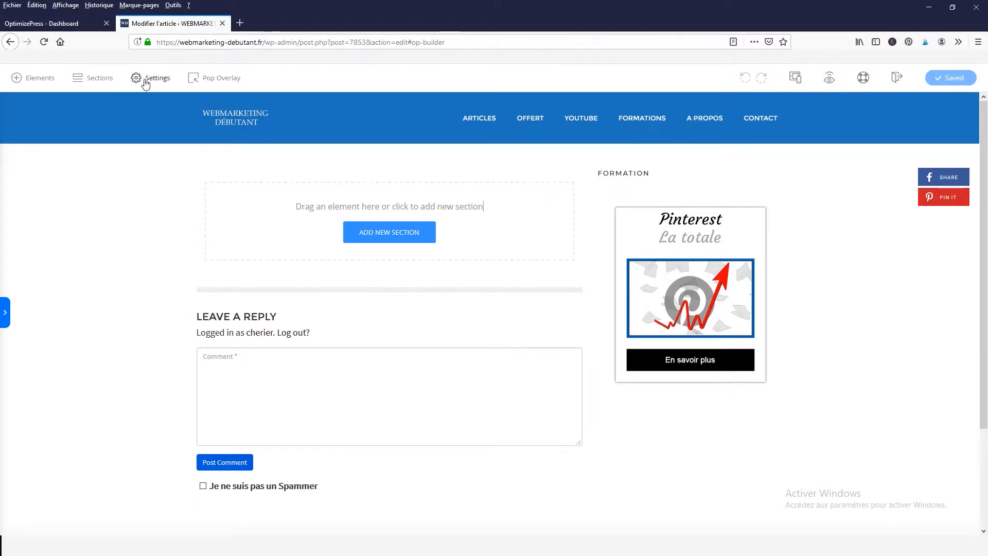
- Browse the available elements, place a Social Icons element in the empty content area, and add one more icon to it
click(43, 81)
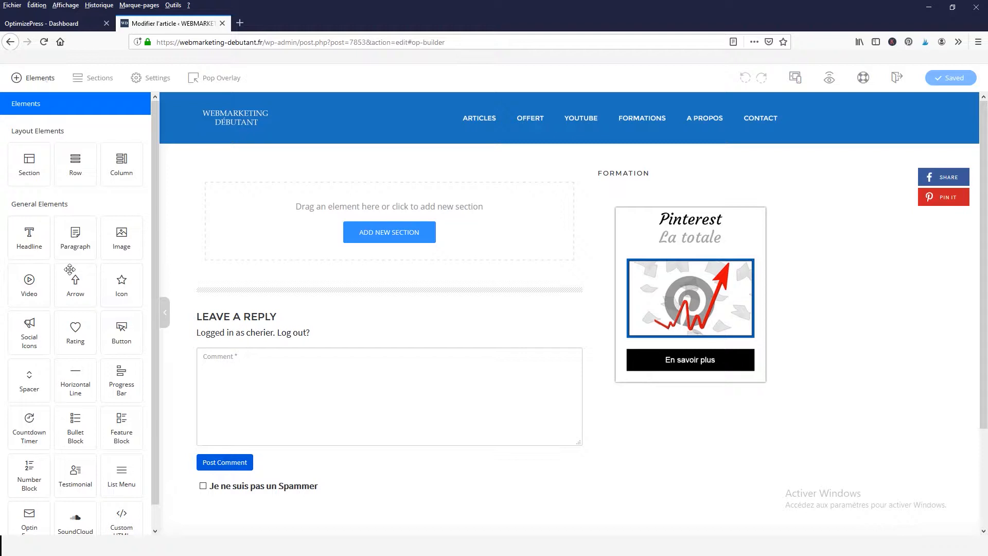
scroll(79, 439, down, 1)
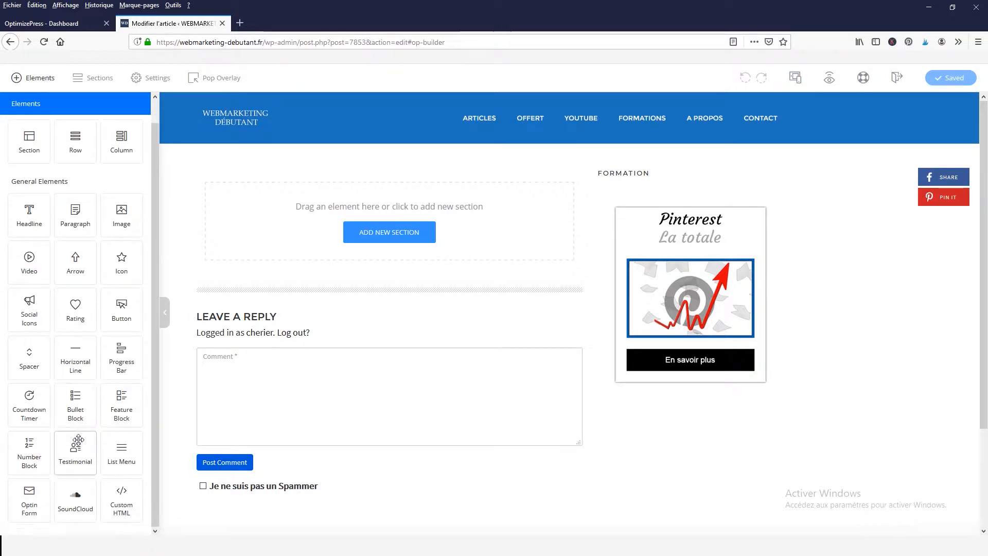
scroll(77, 433, up, 1)
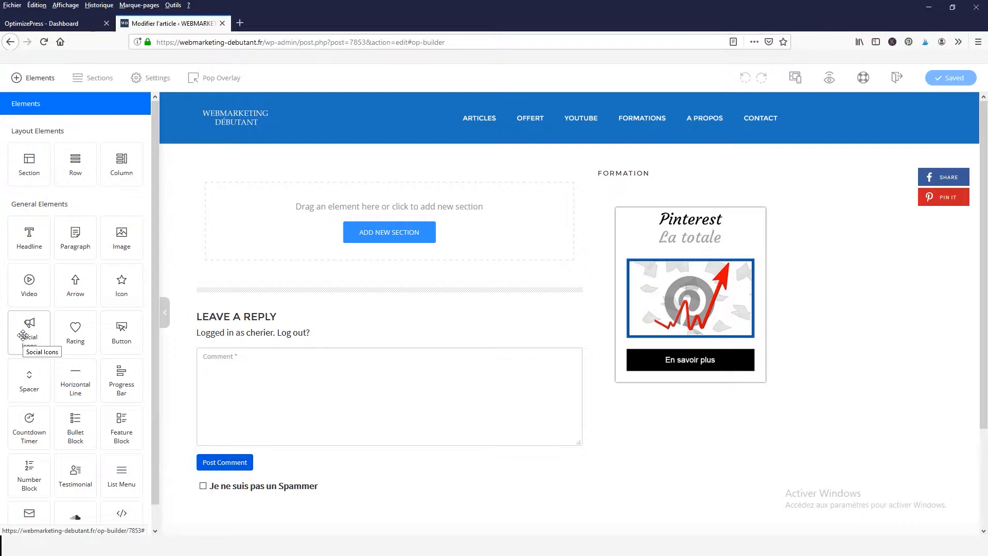
drag(23, 335, 407, 220)
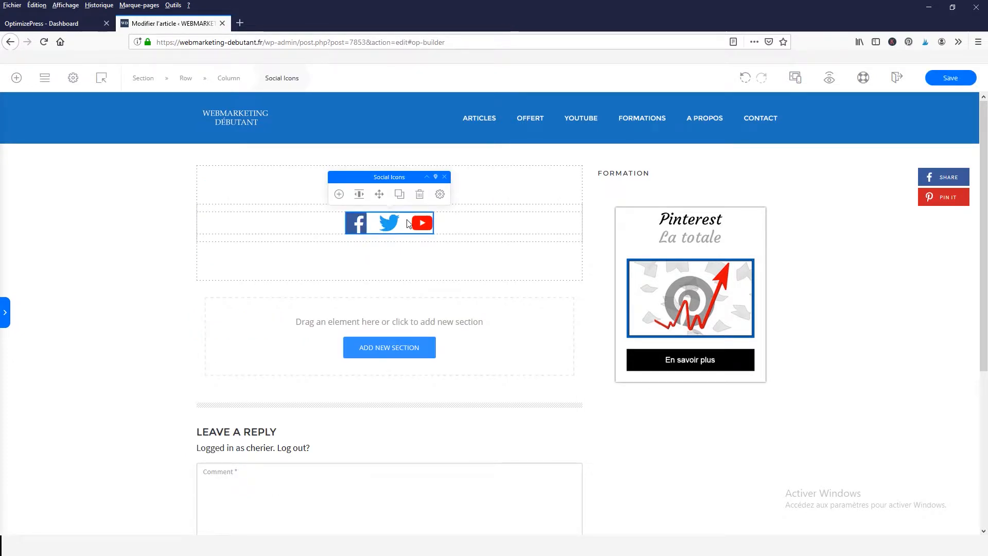
click(339, 194)
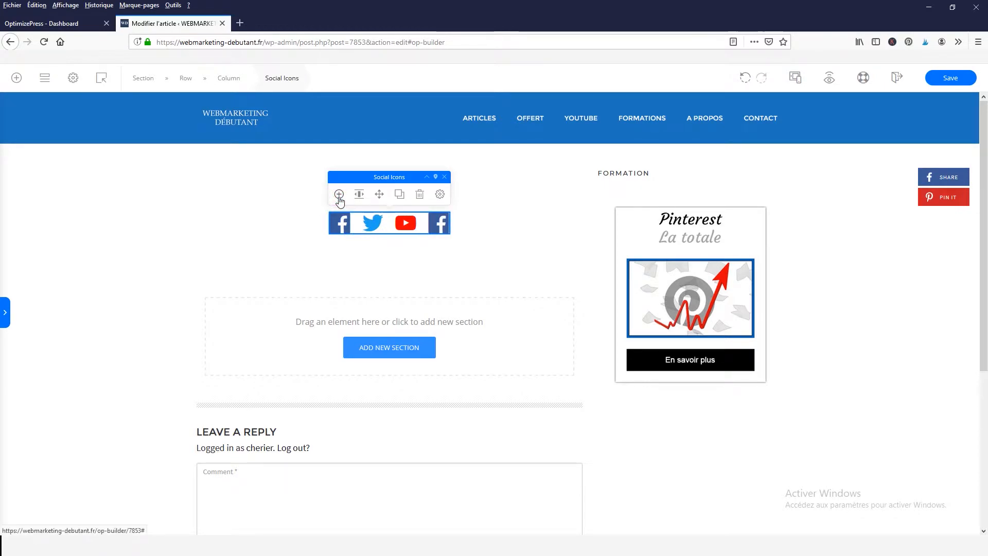
- Change the first social icon to Logo Pinterest and set the icon size to 55 px
click(341, 229)
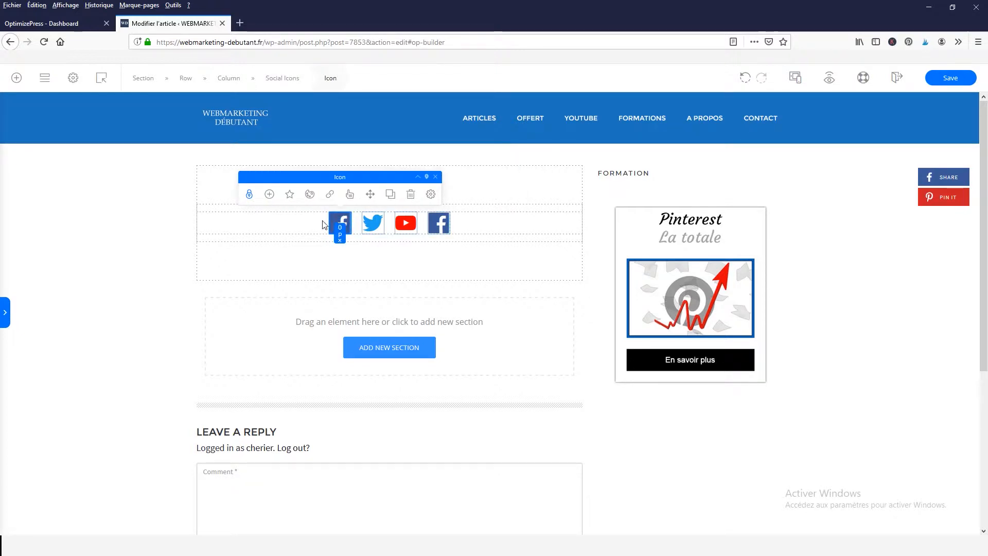
click(290, 196)
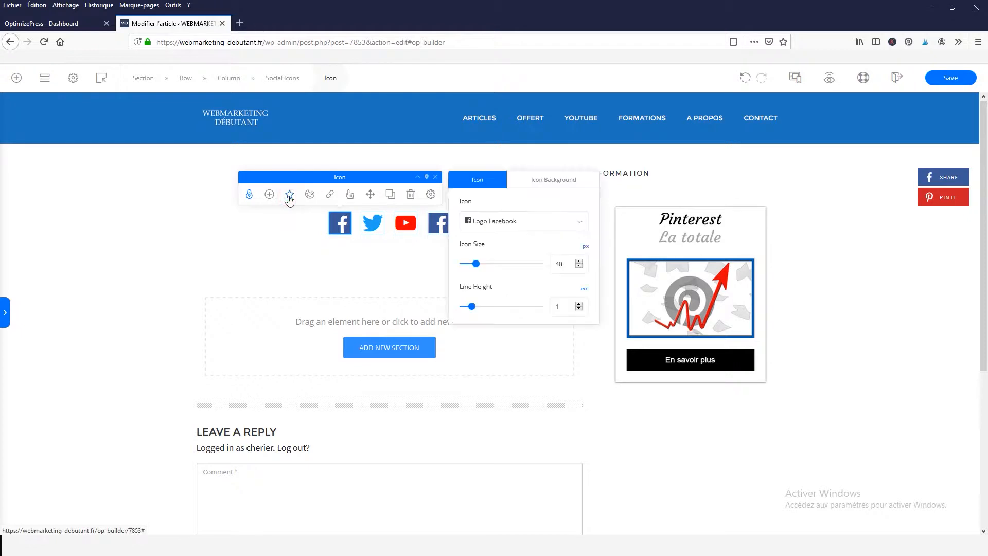
click(509, 221)
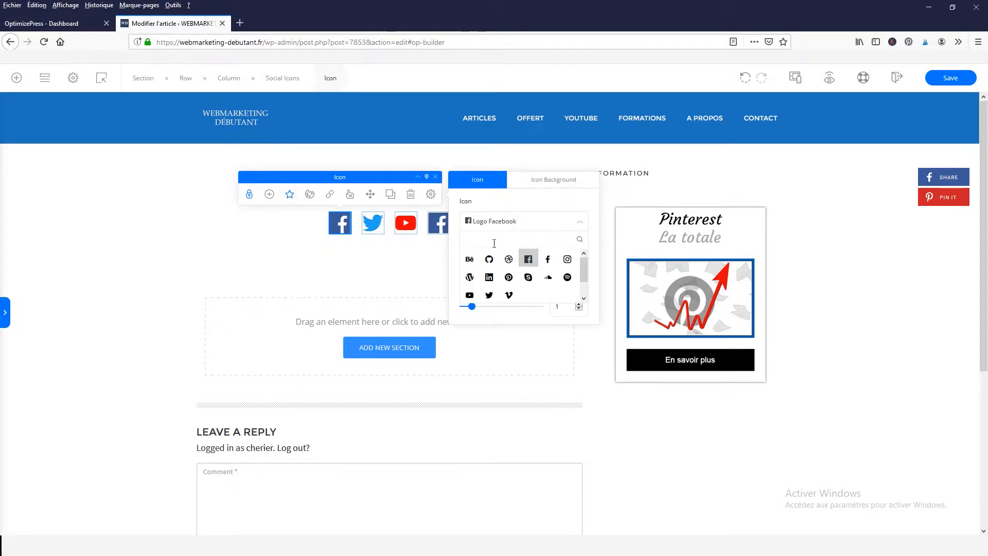
click(509, 279)
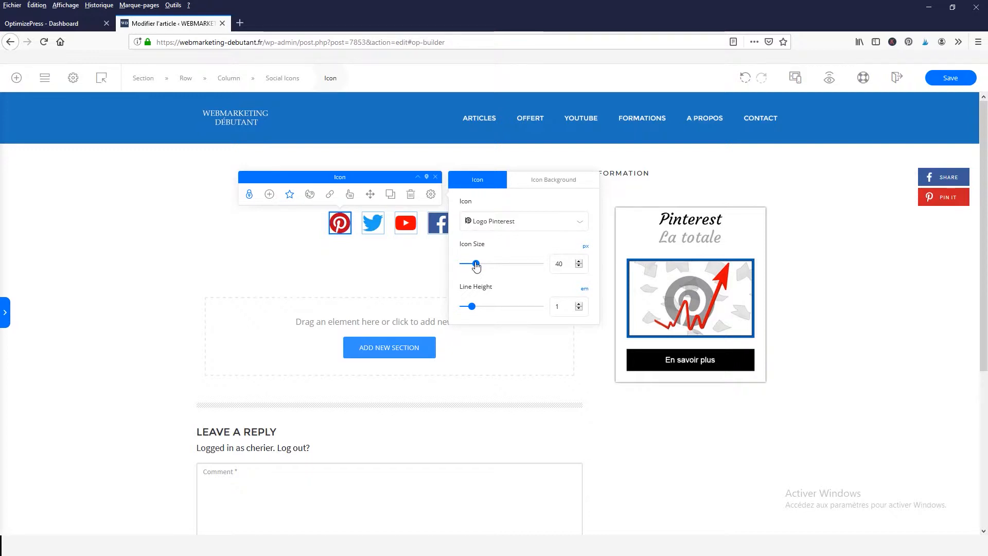
drag(476, 264, 483, 266)
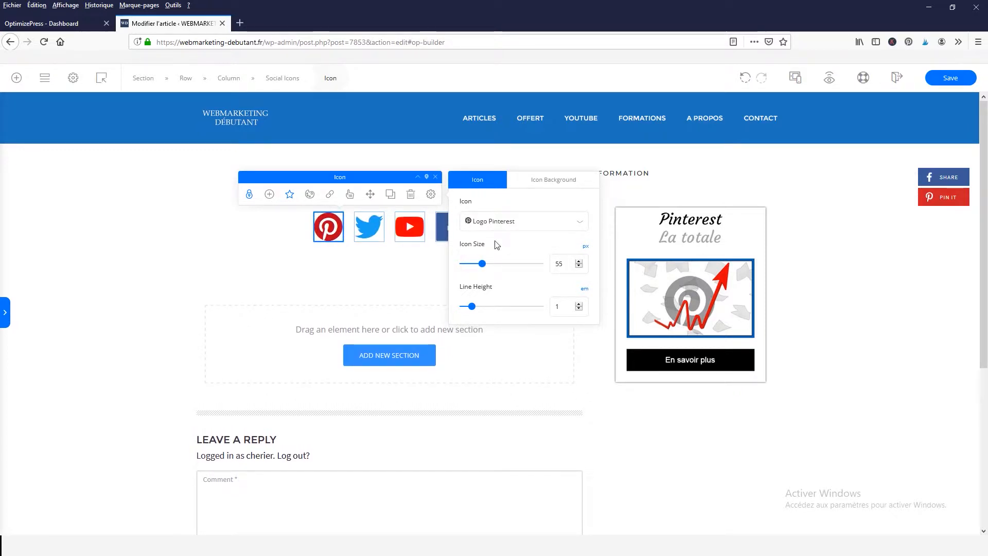
click(532, 180)
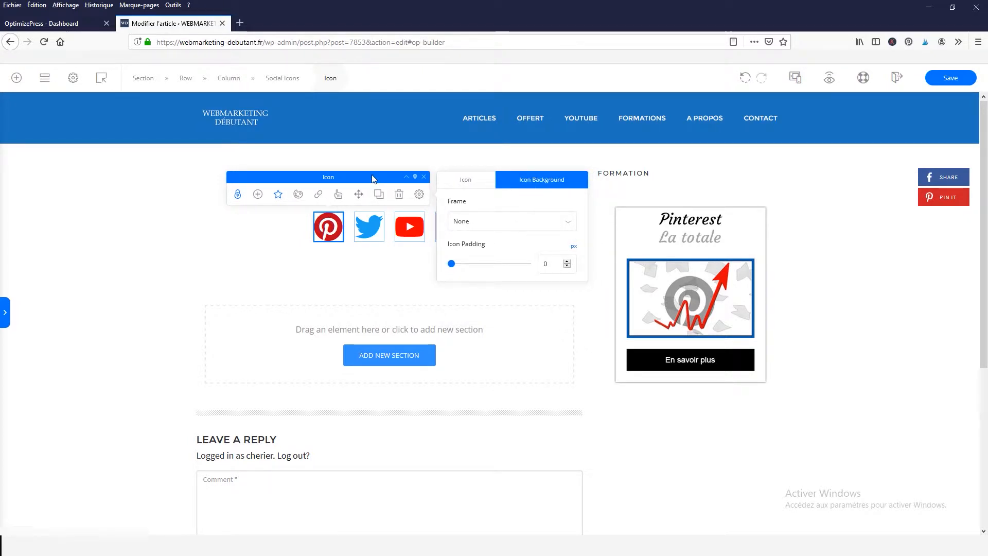
click(226, 229)
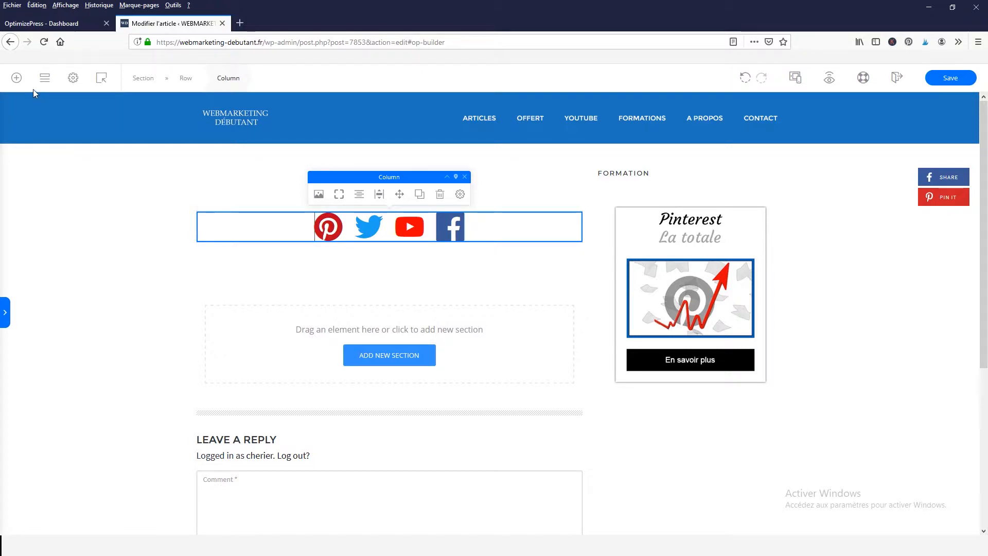
- Add a Countdown Timer element above the social icons and look through its design presets
click(18, 78)
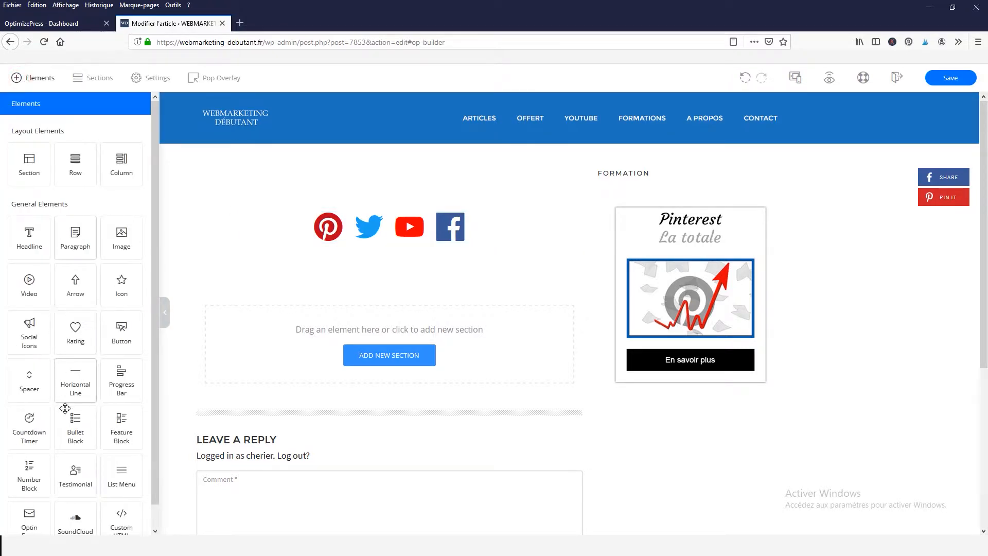
drag(35, 427, 408, 196)
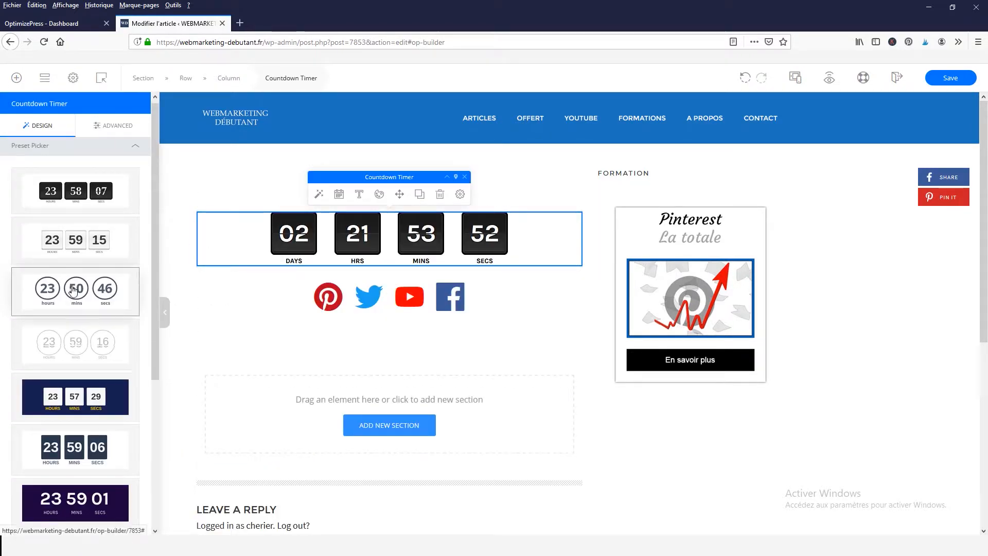
scroll(74, 288, down, 4)
scroll(73, 290, down, 1)
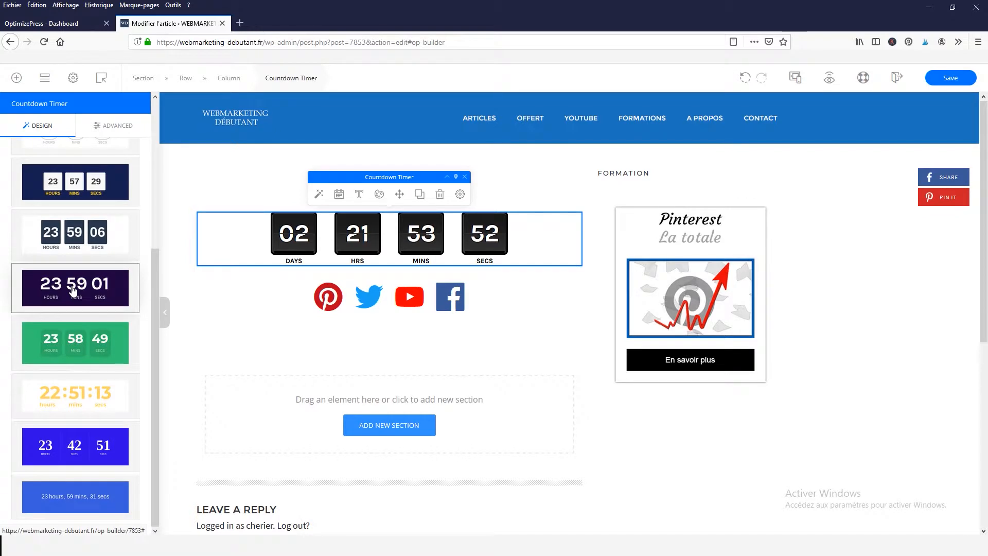
scroll(73, 290, up, 5)
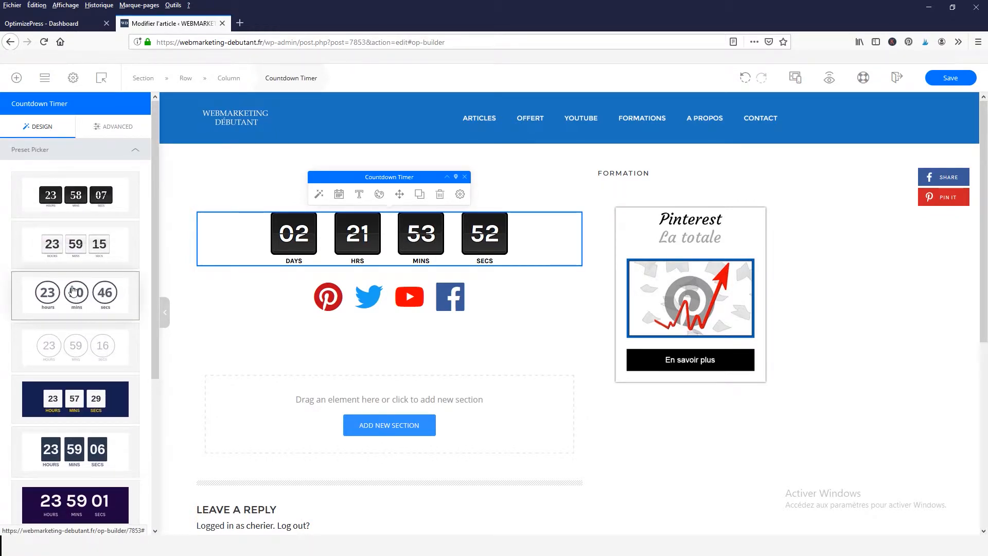
- Review the countdown timer's due date and finish action settings, and its advanced positioning and responsive options
click(338, 196)
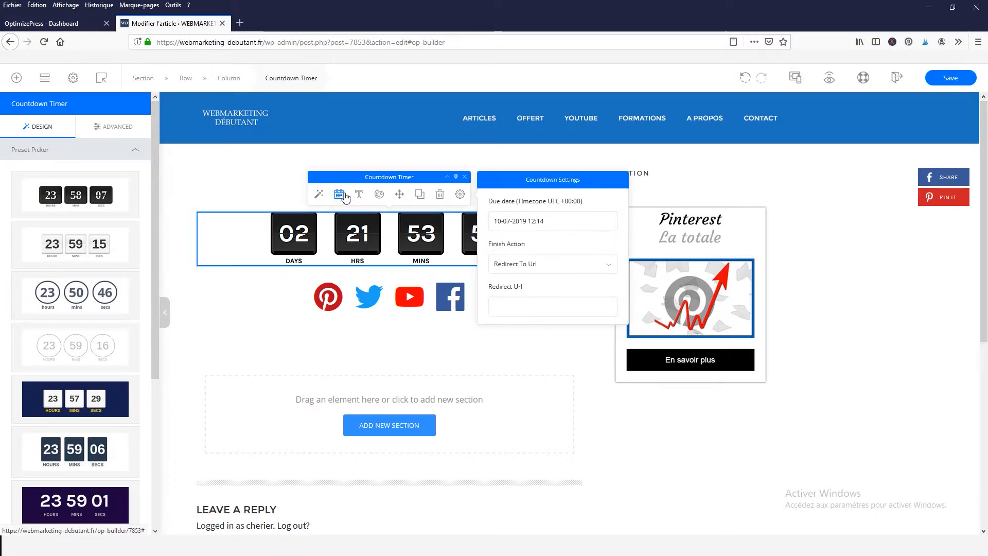
click(339, 196)
click(130, 128)
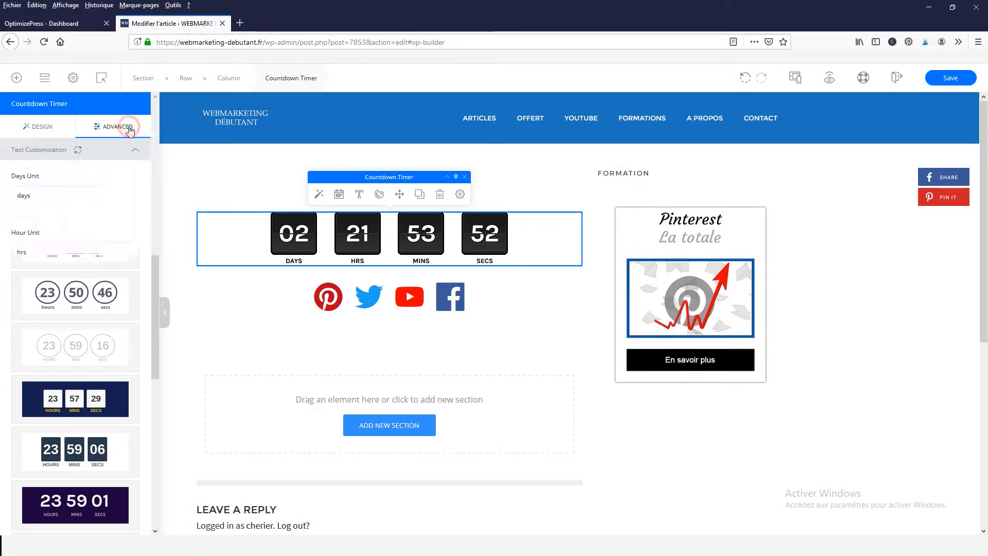
click(44, 399)
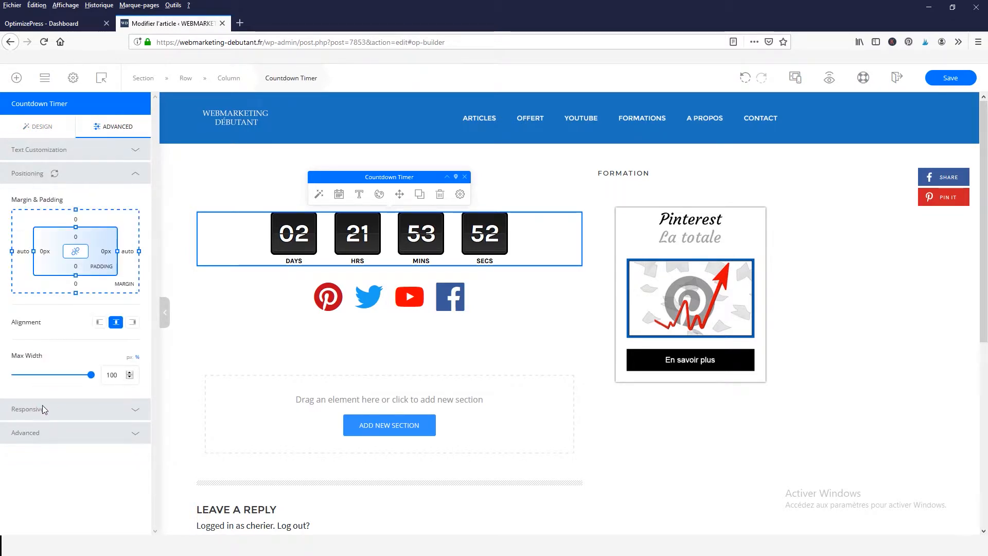
click(43, 407)
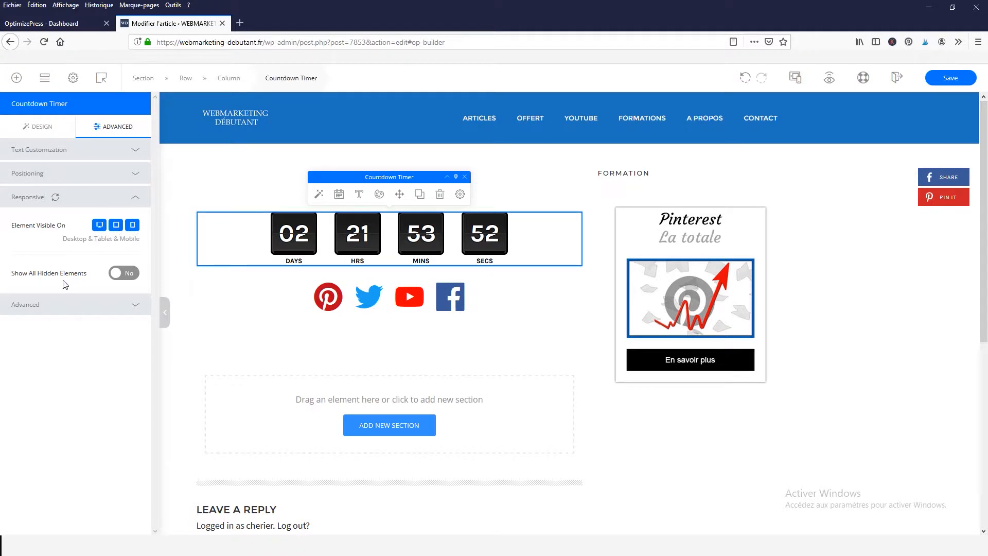
click(136, 199)
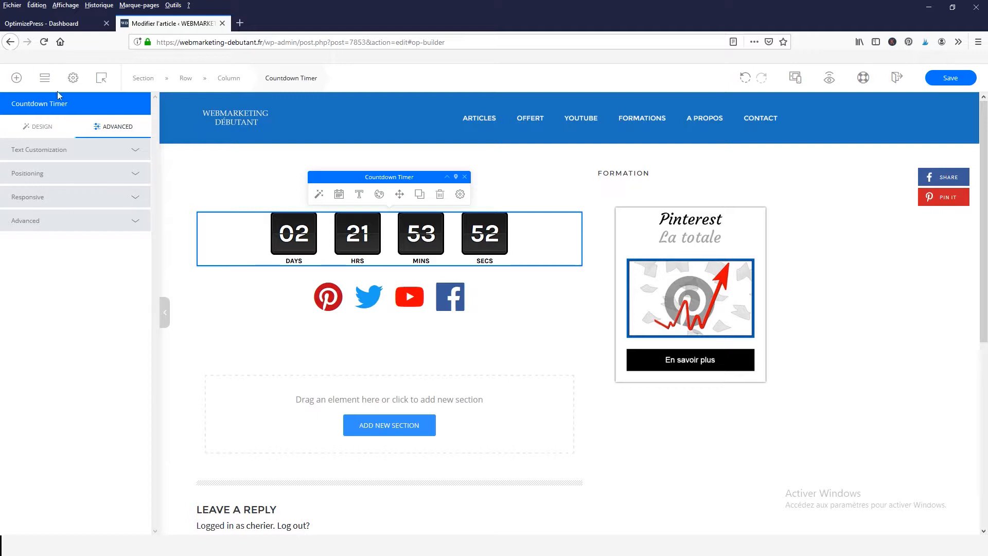
- Add a SoundCloud element in its own row below the social icons
click(17, 78)
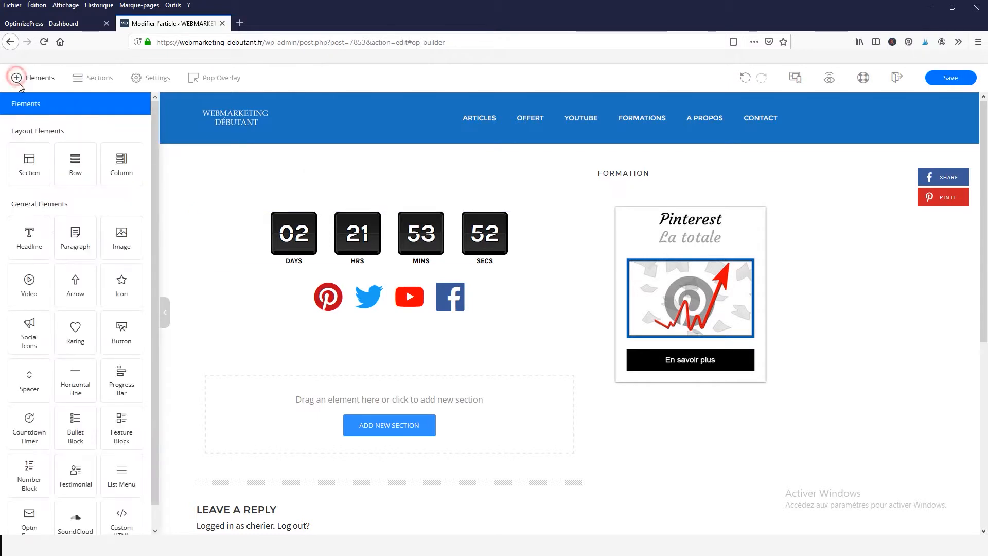
scroll(76, 438, down, 1)
drag(82, 510, 387, 349)
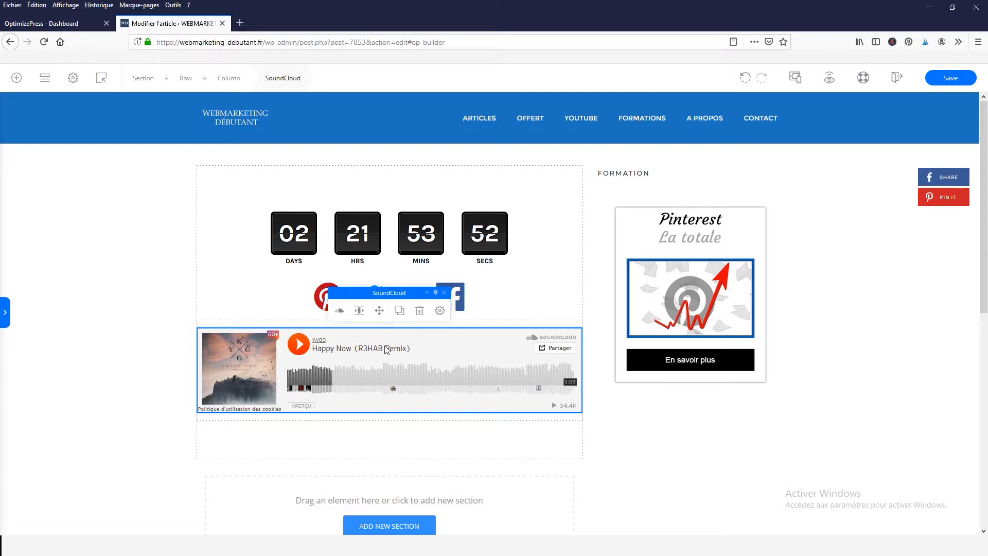
scroll(359, 379, down, 5)
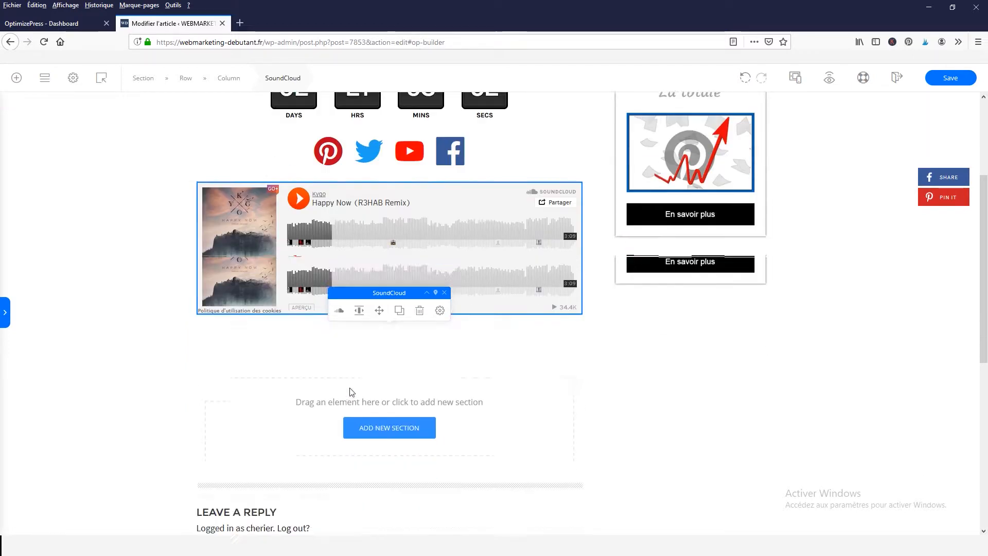
- Add a two-column section below the SoundCloud player and place a Paragraph element in its first column
scroll(346, 397, up, 5)
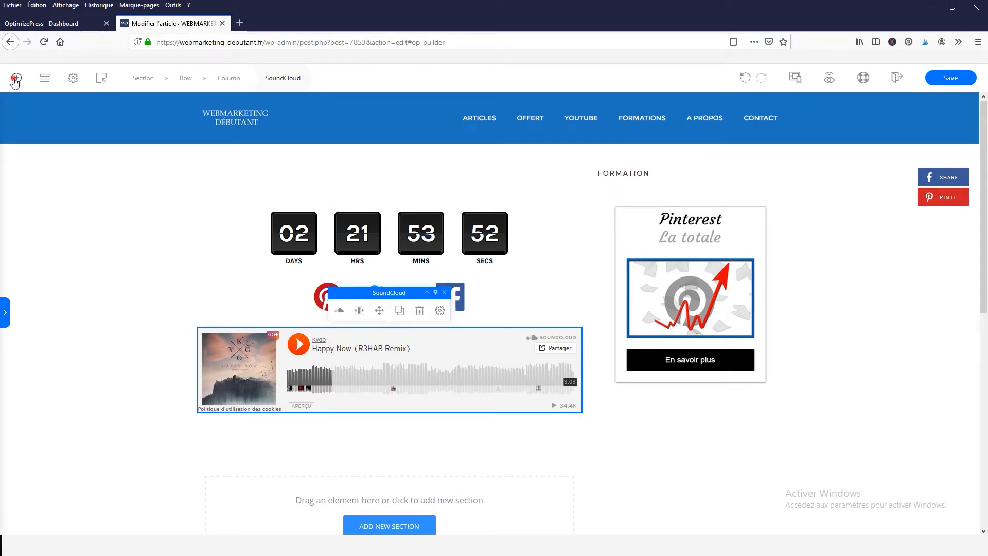
click(15, 78)
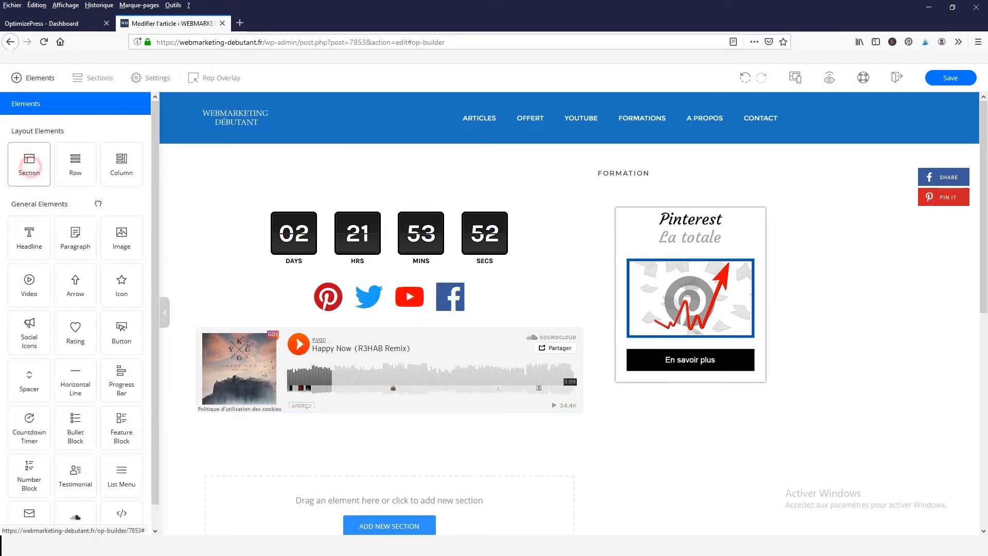
drag(29, 165, 395, 435)
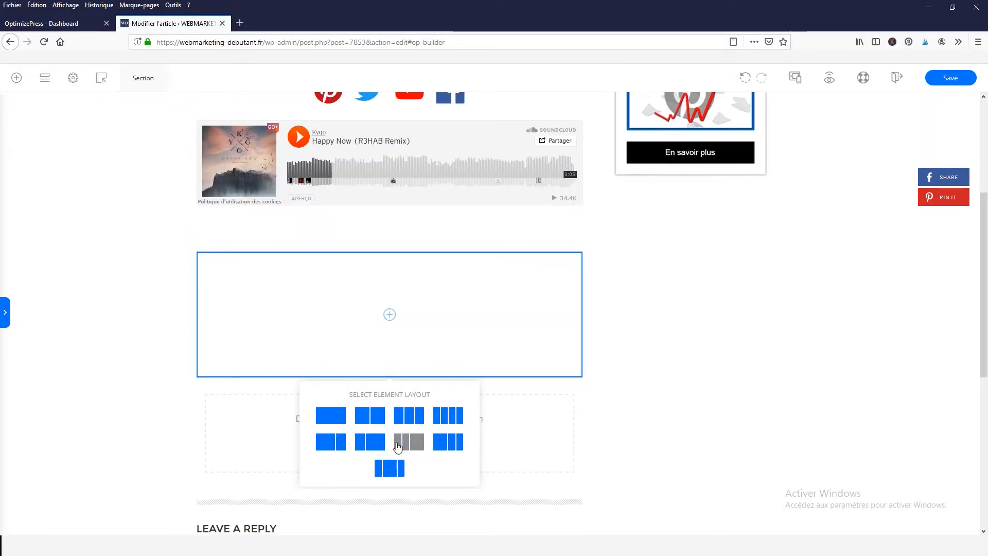
click(367, 416)
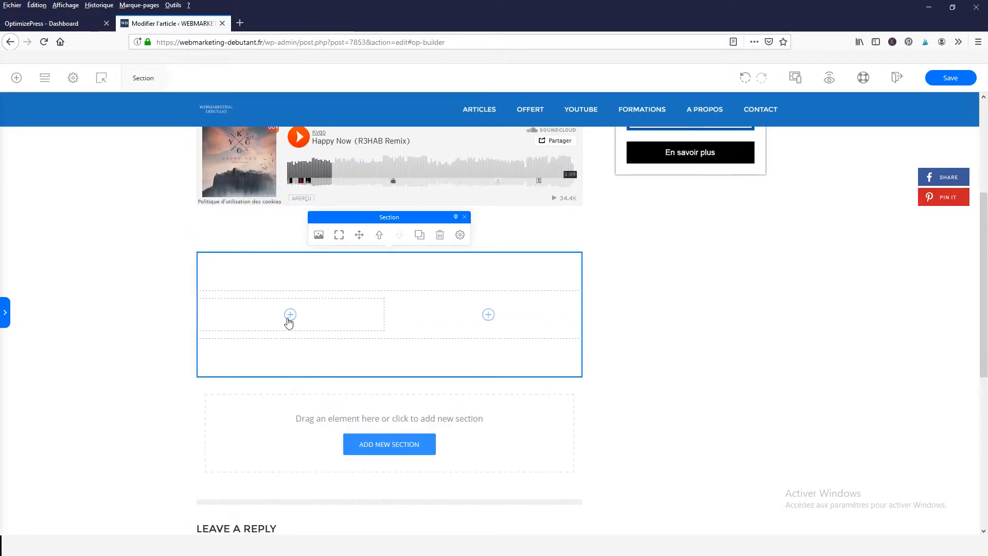
click(289, 315)
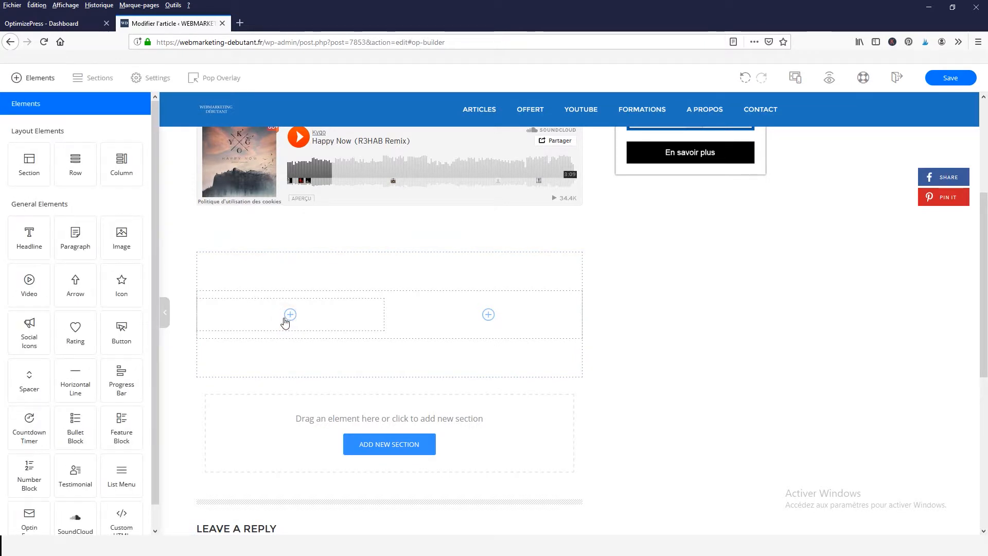
click(69, 237)
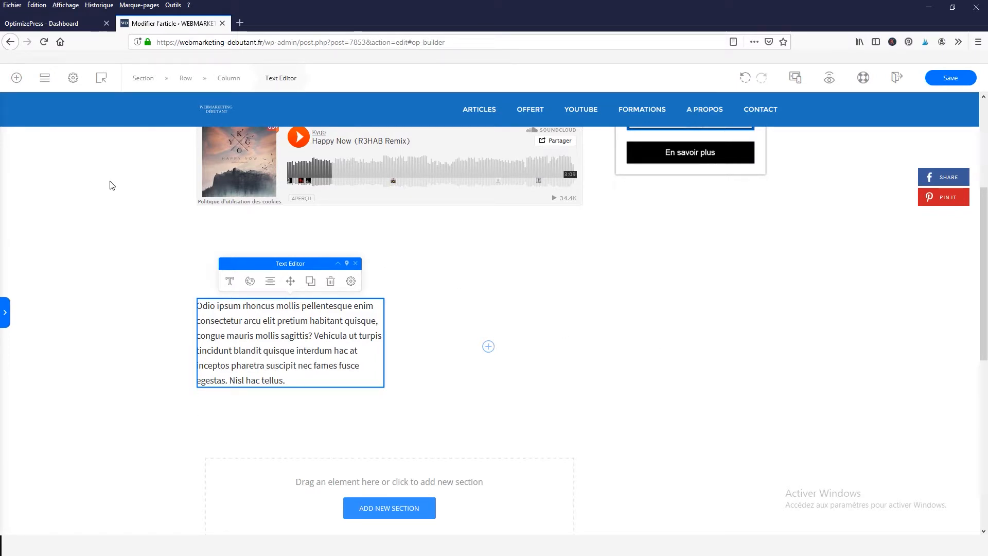
- Look through the full list of layout and general elements available in the editor
scroll(156, 268, up, 4)
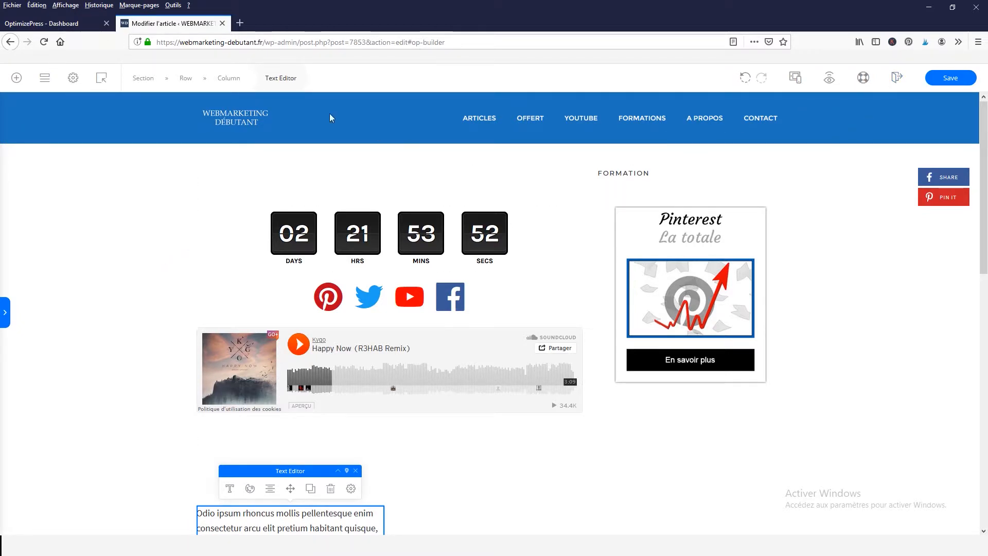
click(16, 77)
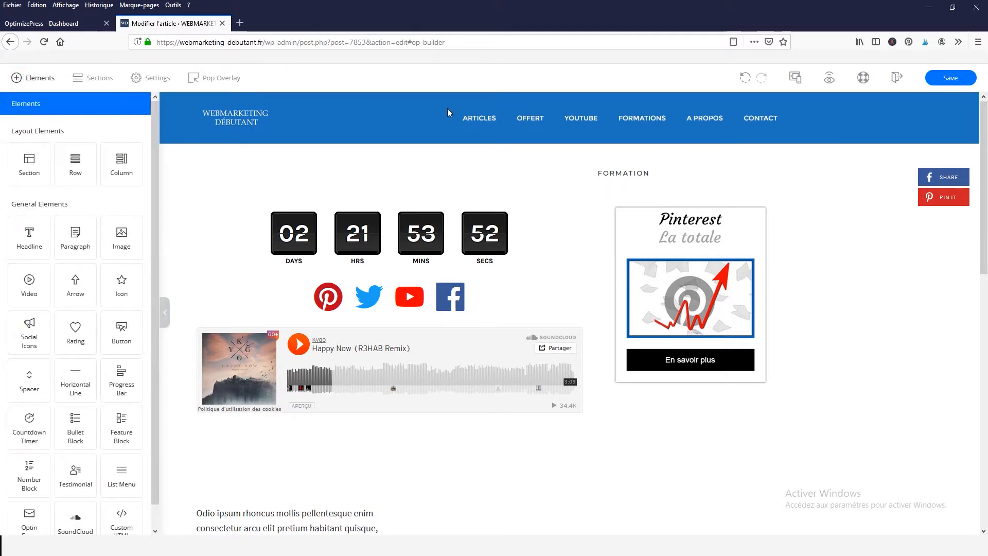
scroll(5, 419, down, 1)
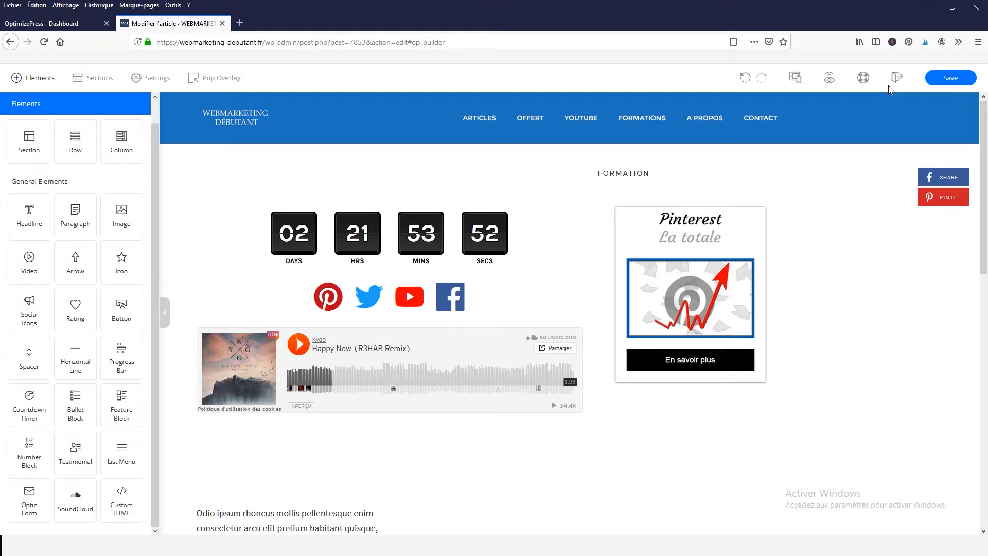
- Review the countdown timer's colour options and set the space above the element to 11 px
click(453, 231)
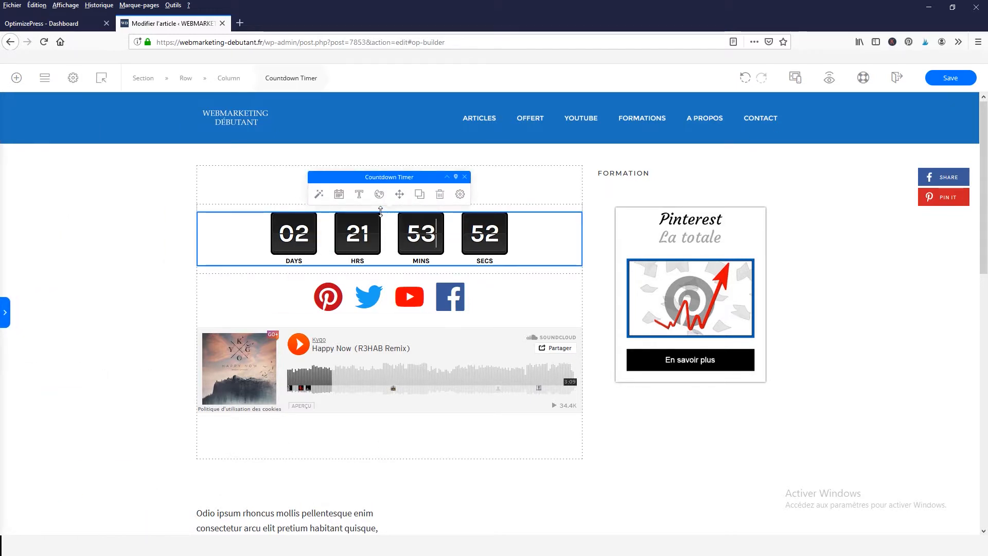
click(421, 236)
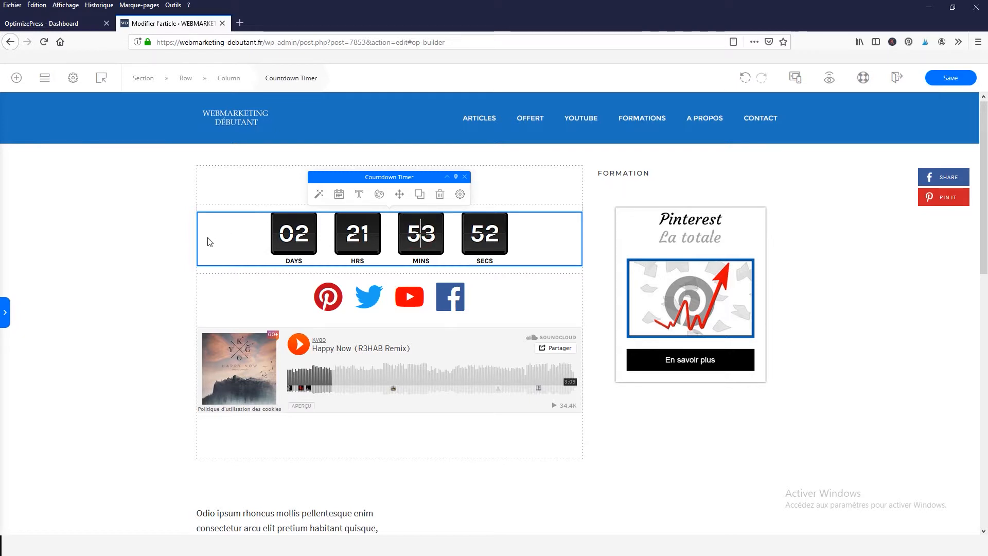
click(460, 195)
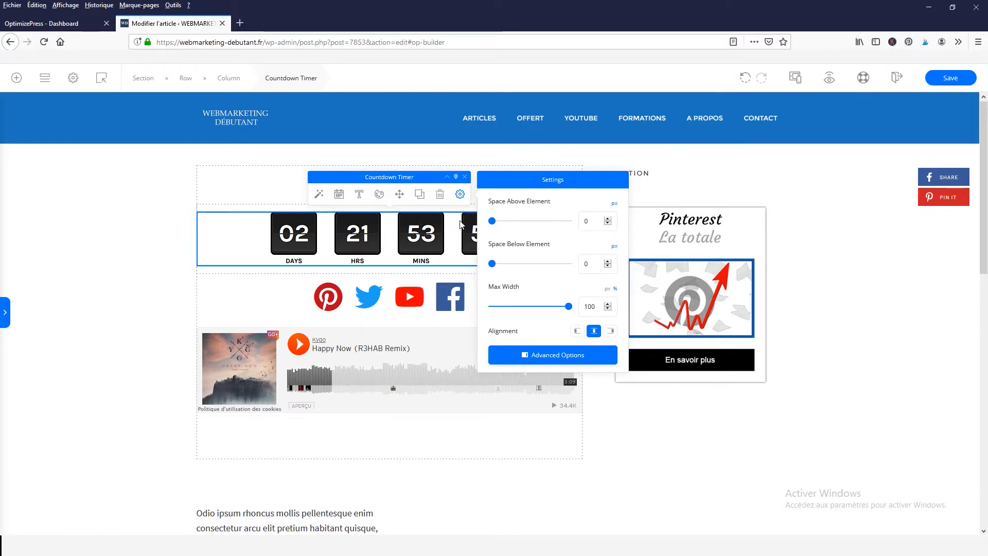
click(381, 196)
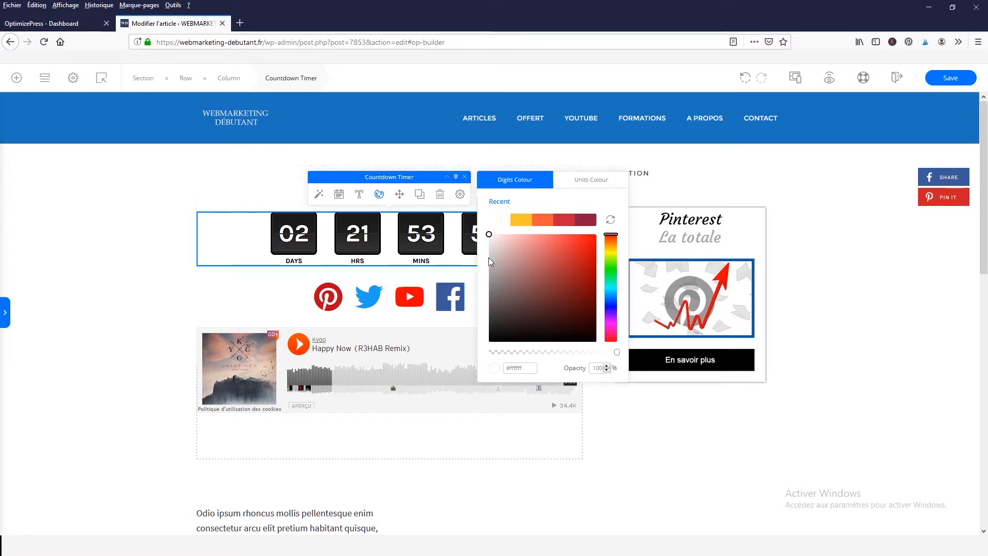
click(461, 194)
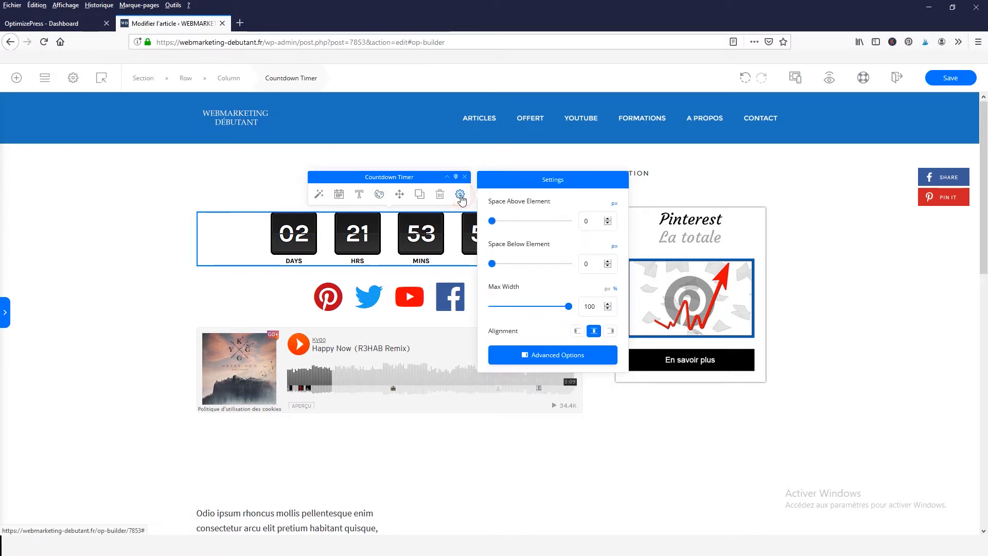
drag(492, 221, 496, 221)
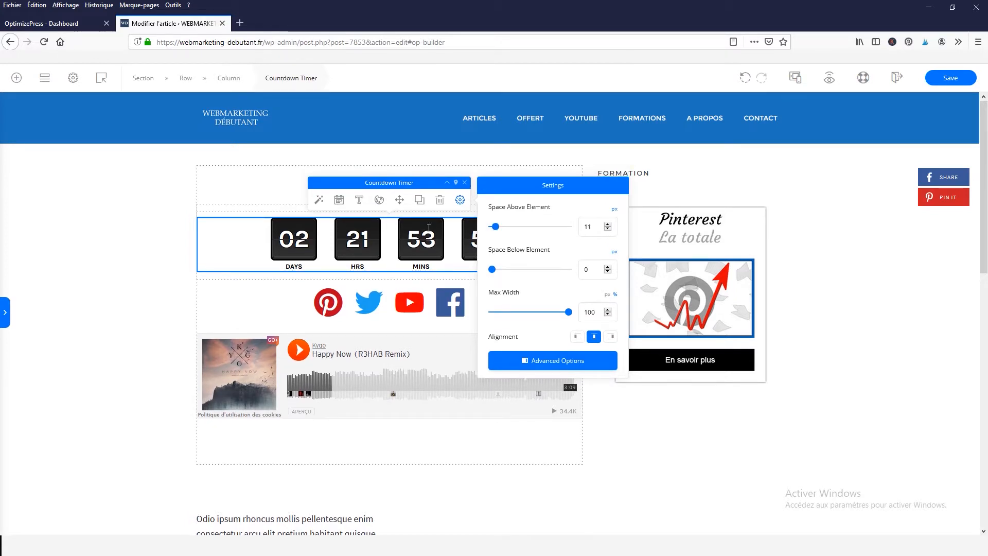
click(464, 186)
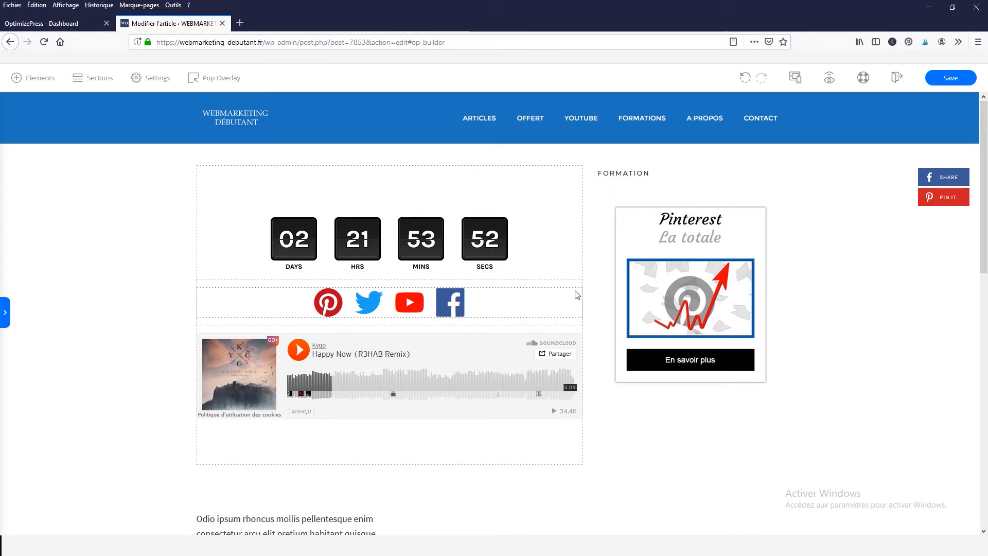
- Exit the page editor and open the OptimizePress3 Integrations page
click(896, 80)
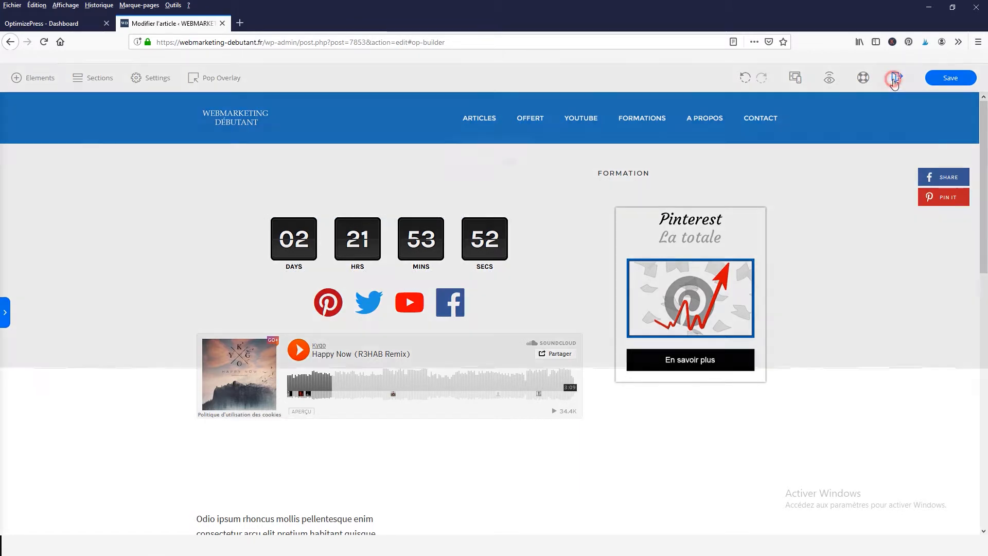
click(531, 175)
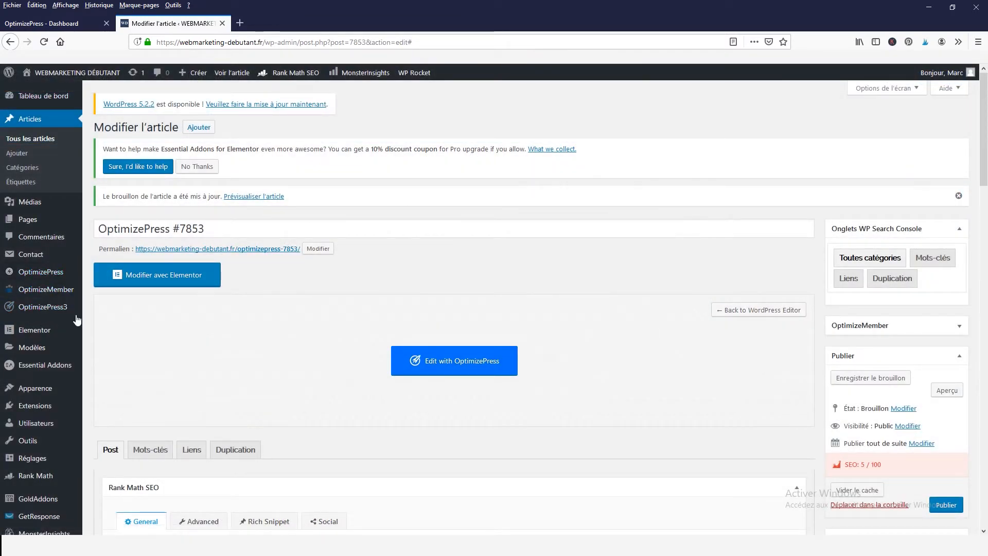
mouse_move(66, 312)
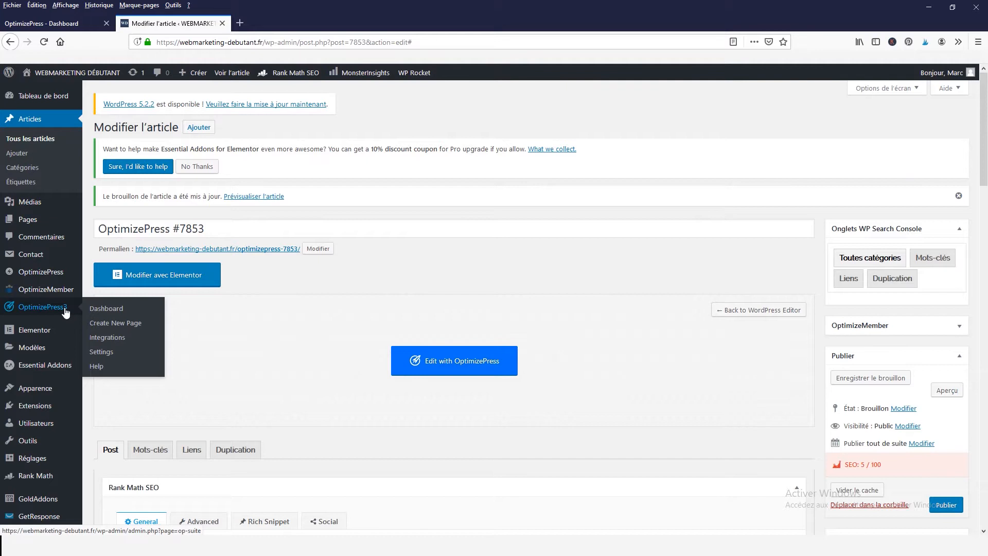
click(107, 338)
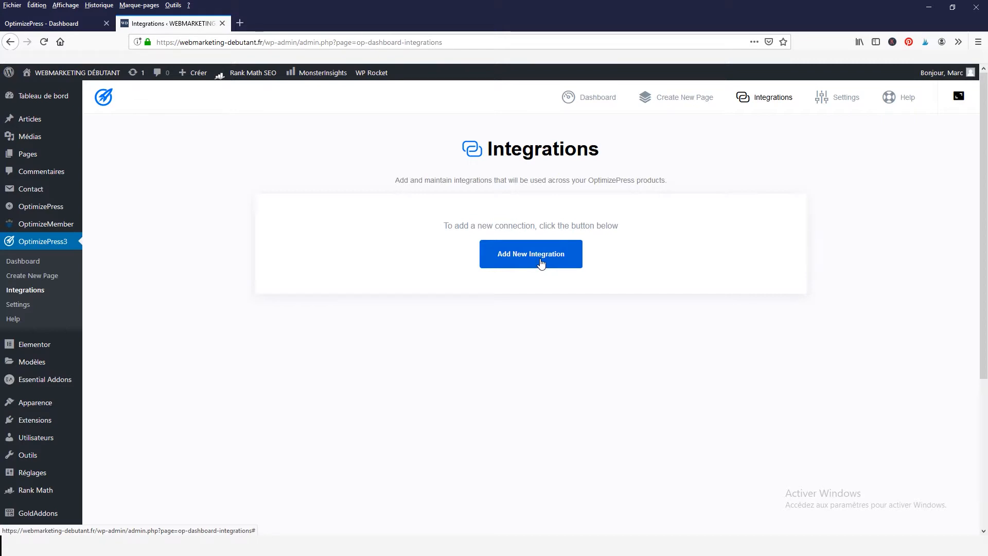
- Browse the services available for a new integration, such as ActiveCampaign, GetResponse and MailChimp, and close the list
click(540, 262)
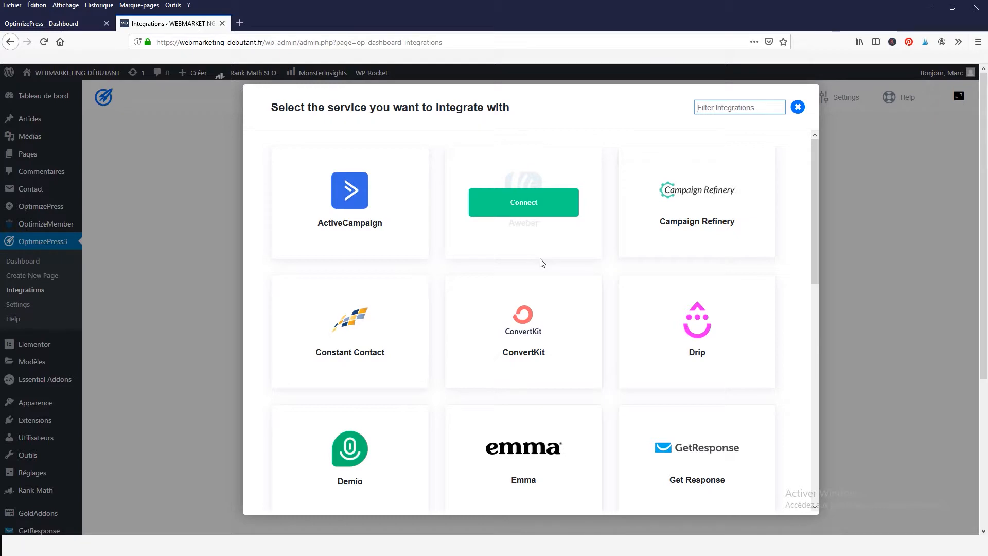
scroll(542, 263, down, 2)
scroll(542, 263, up, 2)
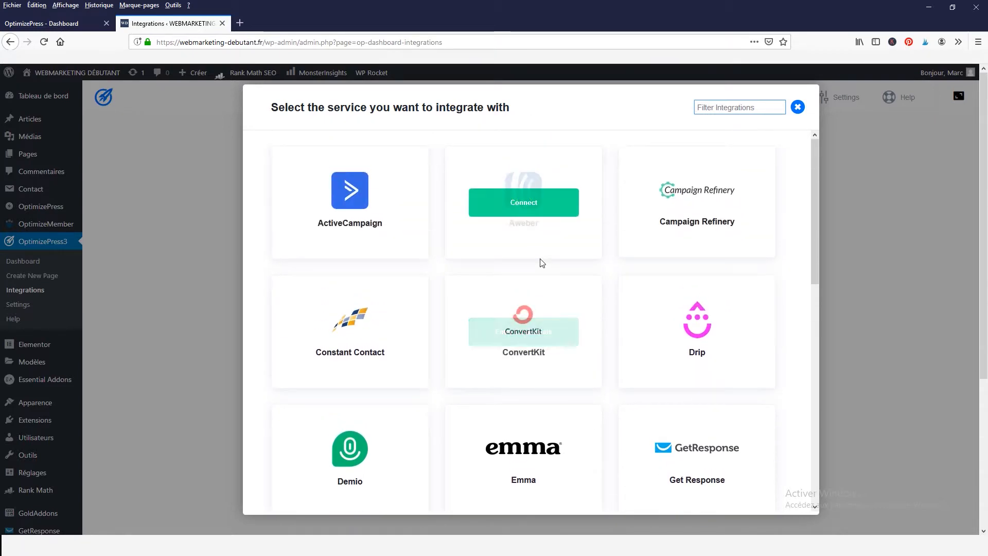
scroll(809, 303, down, 3)
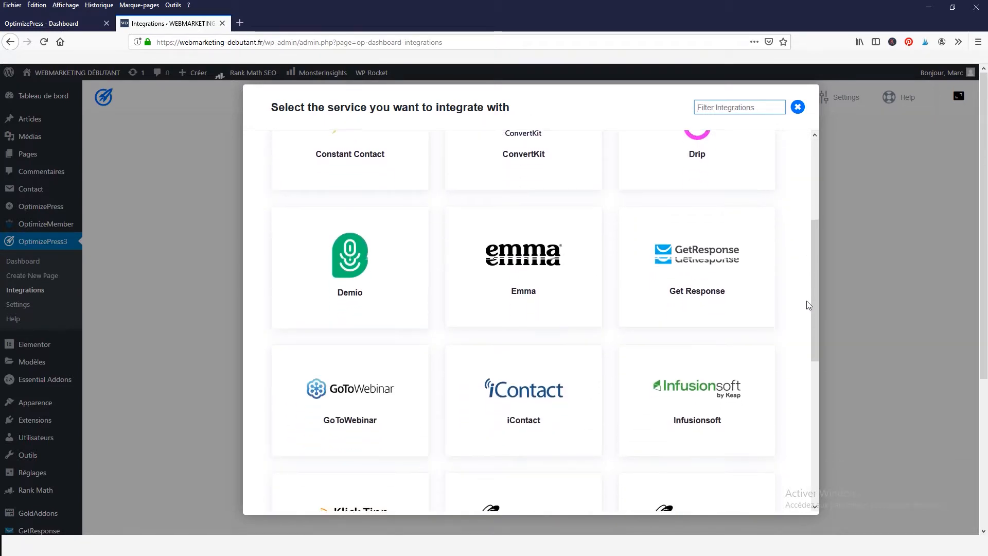
scroll(808, 304, down, 3)
scroll(808, 305, up, 1)
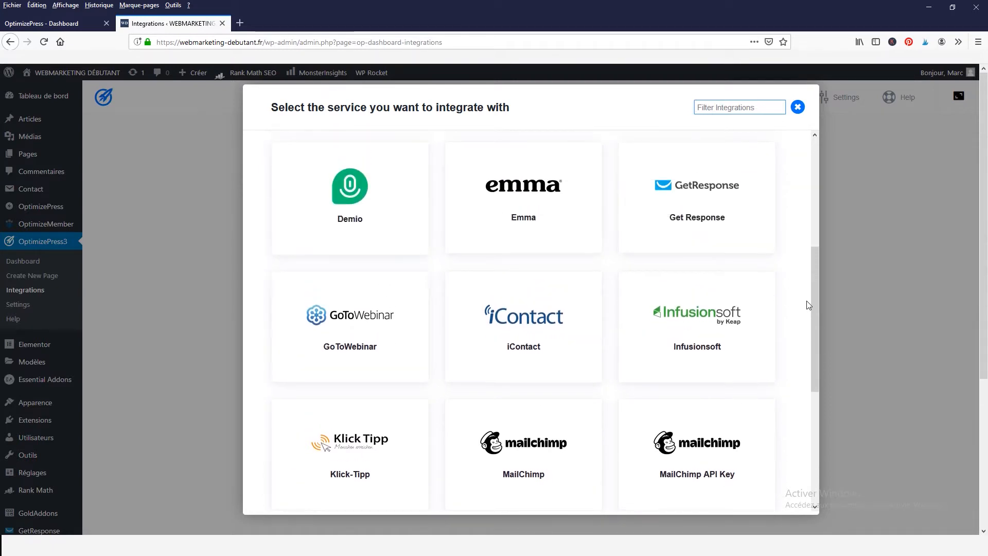
scroll(808, 305, up, 2)
scroll(805, 303, up, 2)
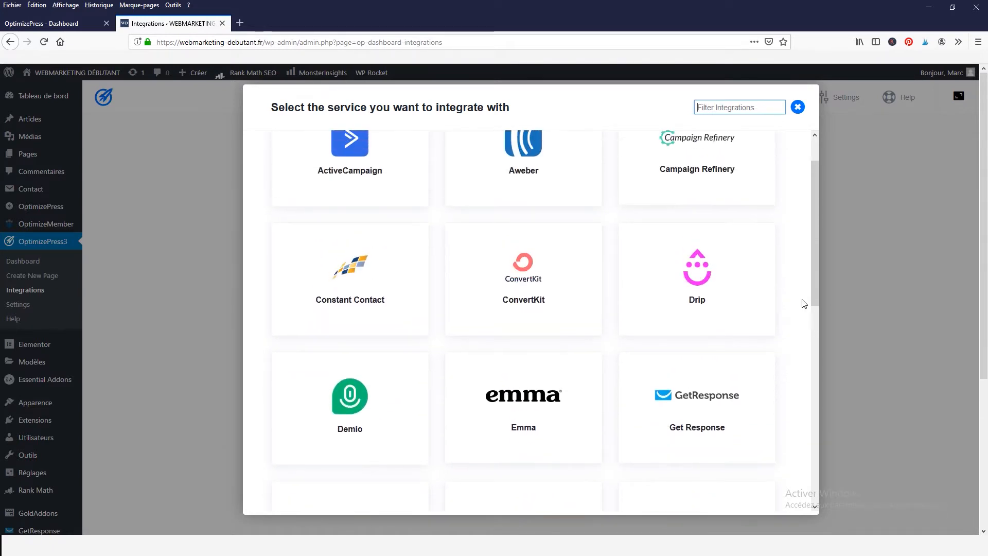
scroll(804, 304, down, 3)
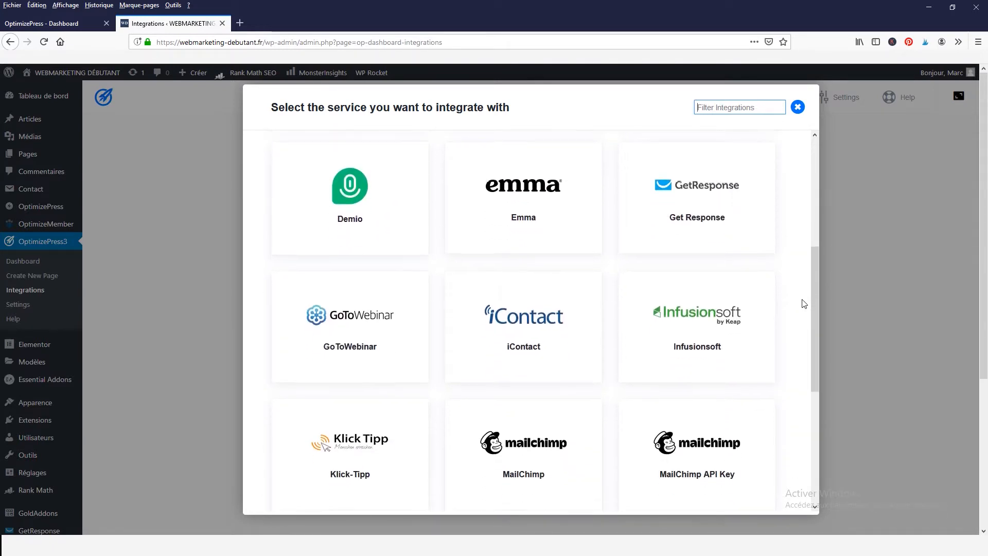
scroll(804, 303, down, 3)
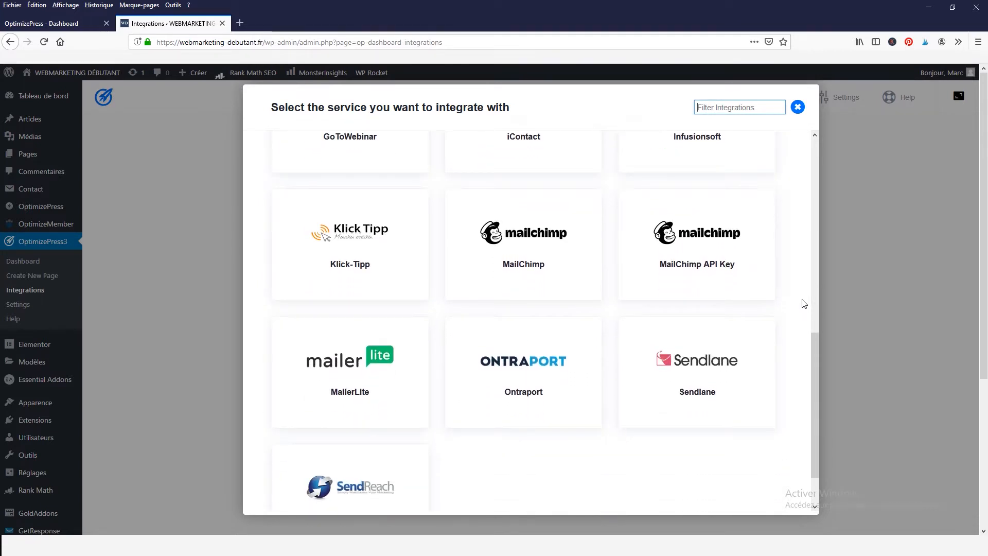
scroll(805, 303, down, 1)
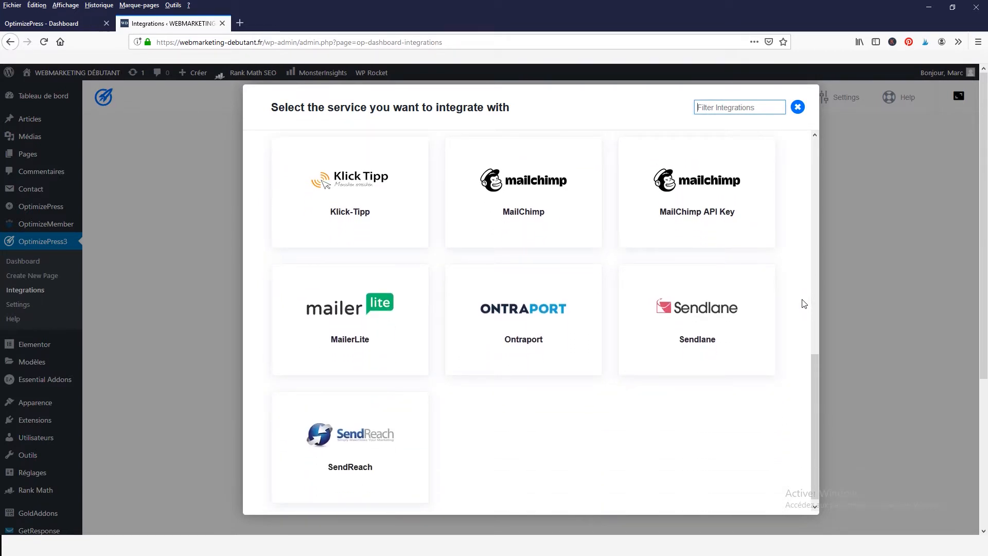
scroll(805, 303, up, 4)
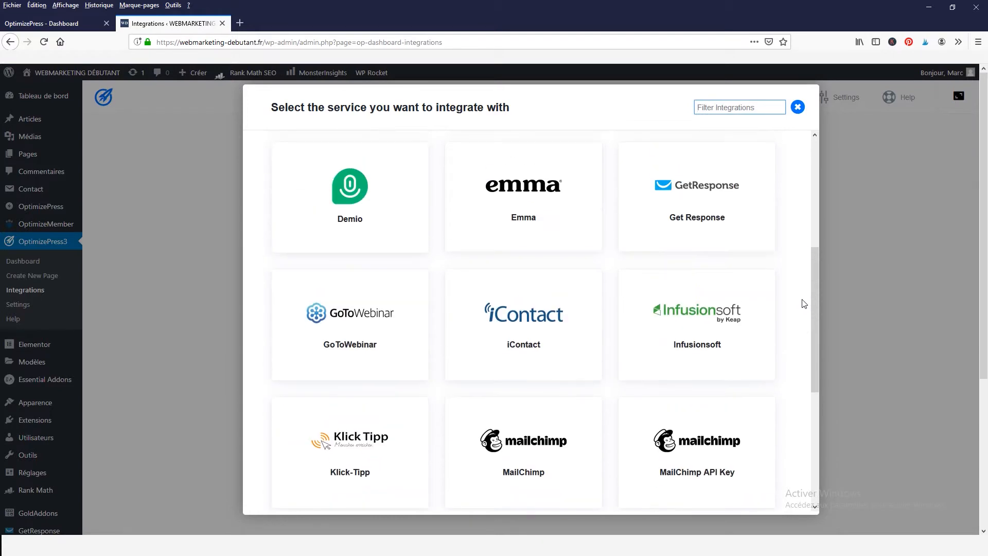
scroll(804, 303, up, 4)
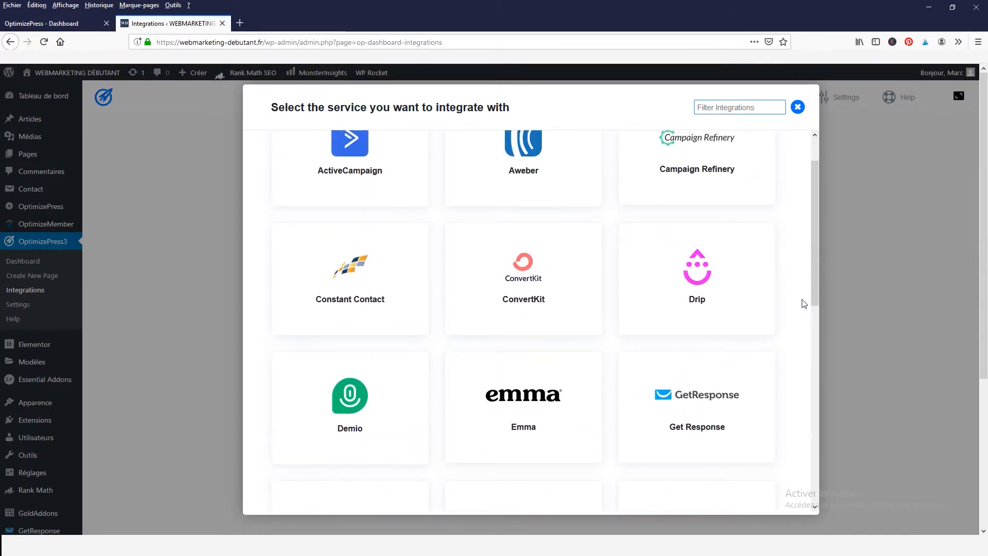
scroll(804, 303, up, 1)
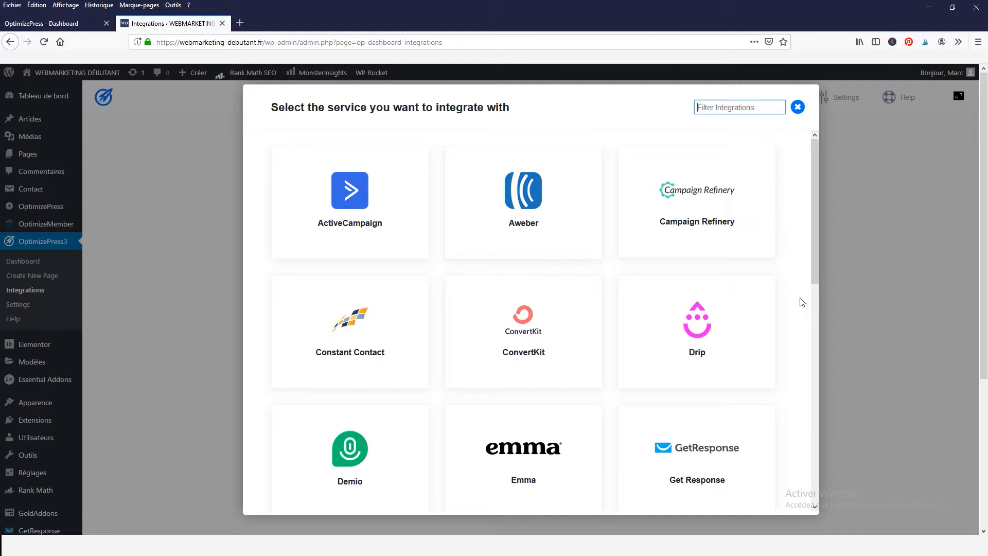
click(798, 108)
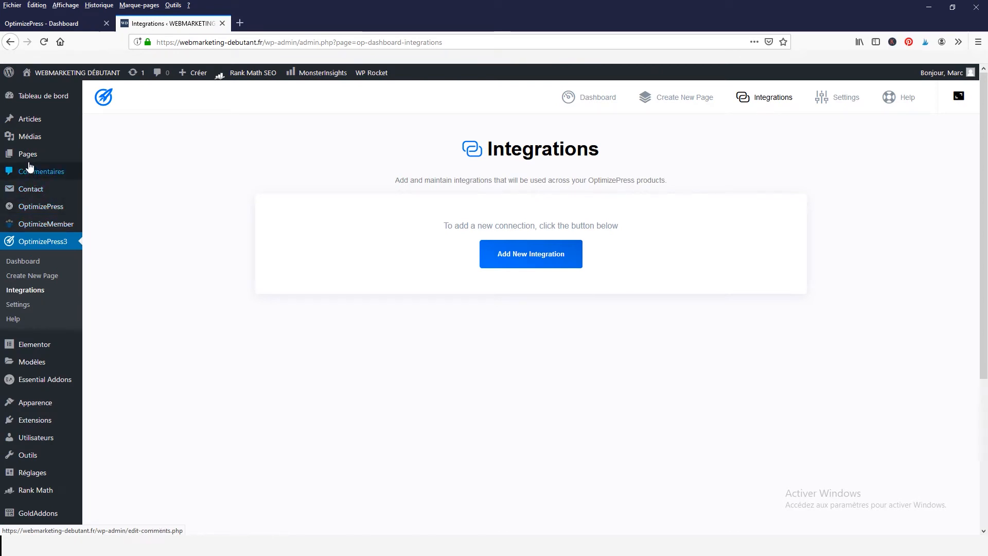
- Open the main page of the separate OptimizePress plugin from the WordPress dashboard
mouse_move(37, 233)
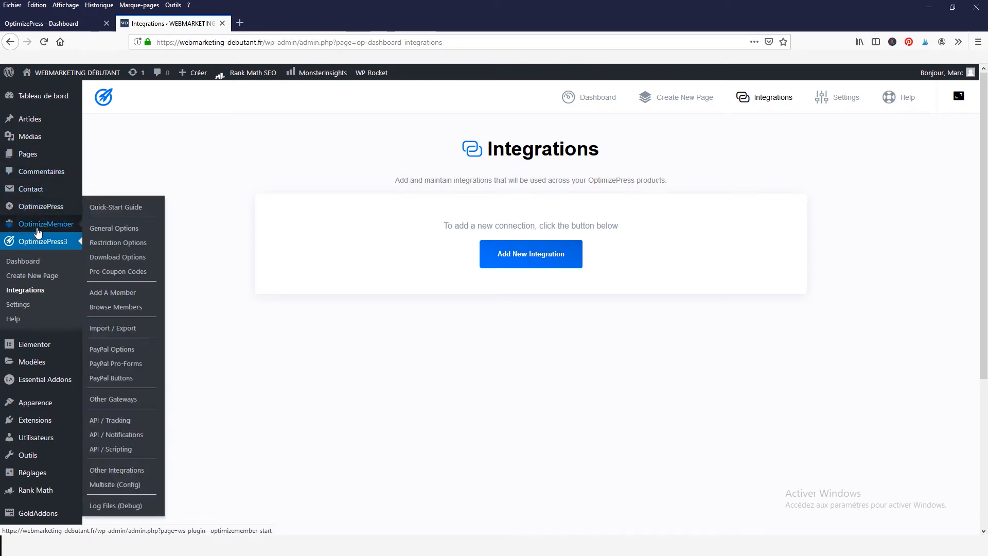
click(62, 211)
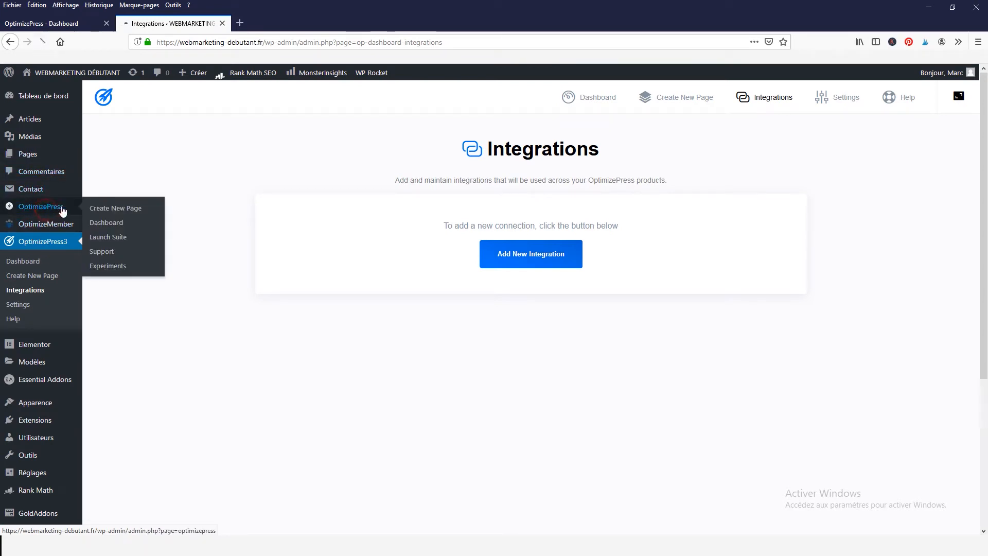